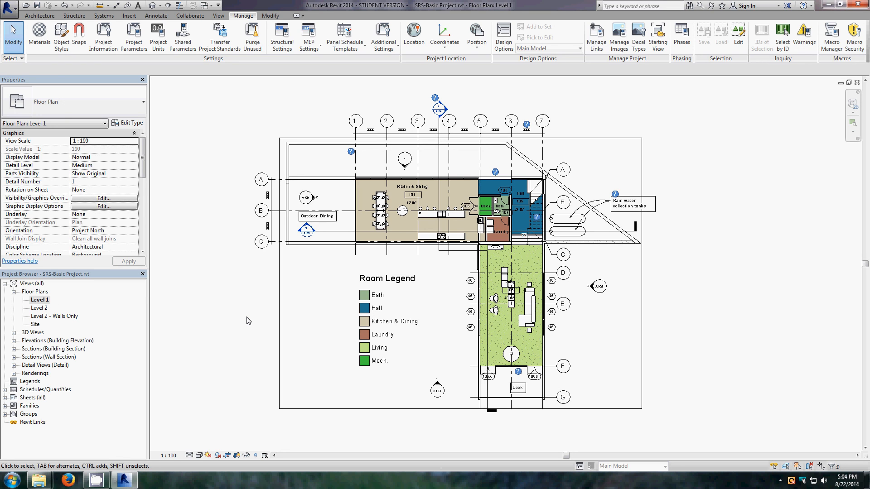
click(222, 16)
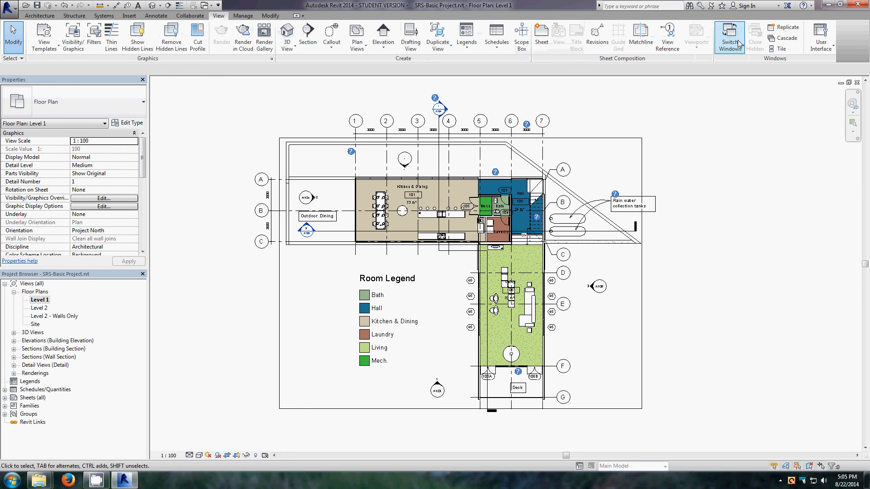
click(737, 44)
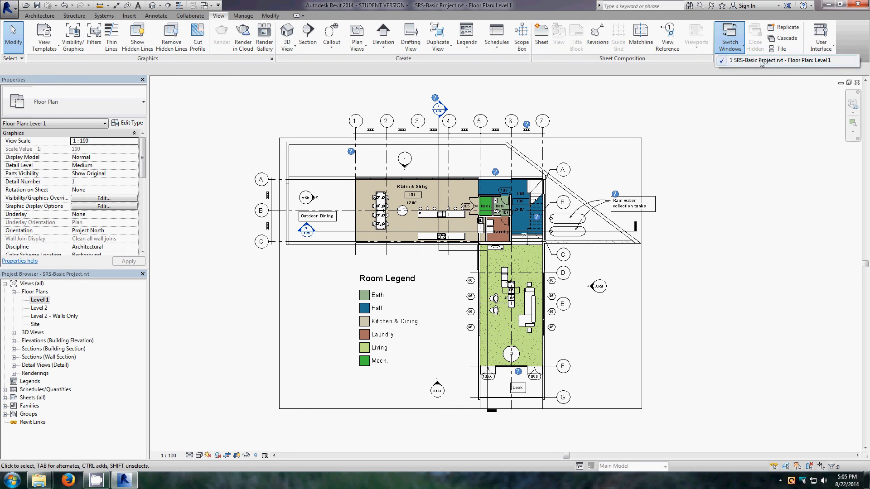
click(733, 196)
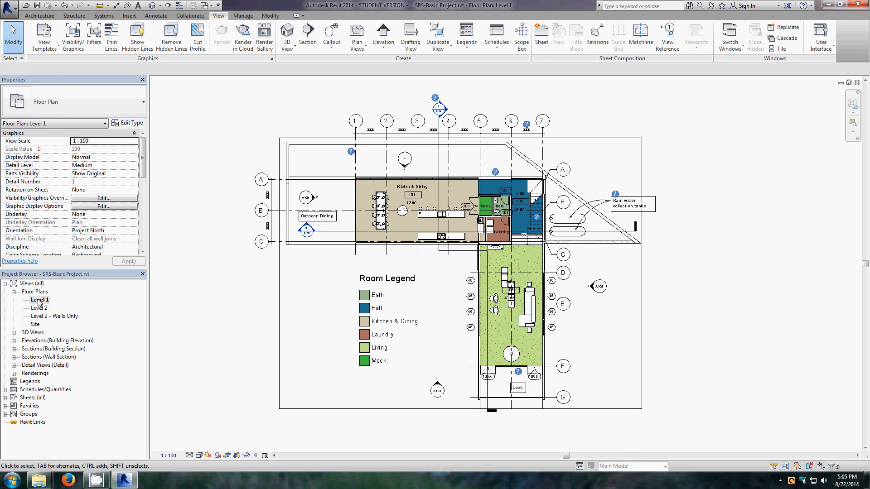
- Duplicate the Level 1 floor plan as a dependent view and rename the copy Level 1 - North
right_click(38, 301)
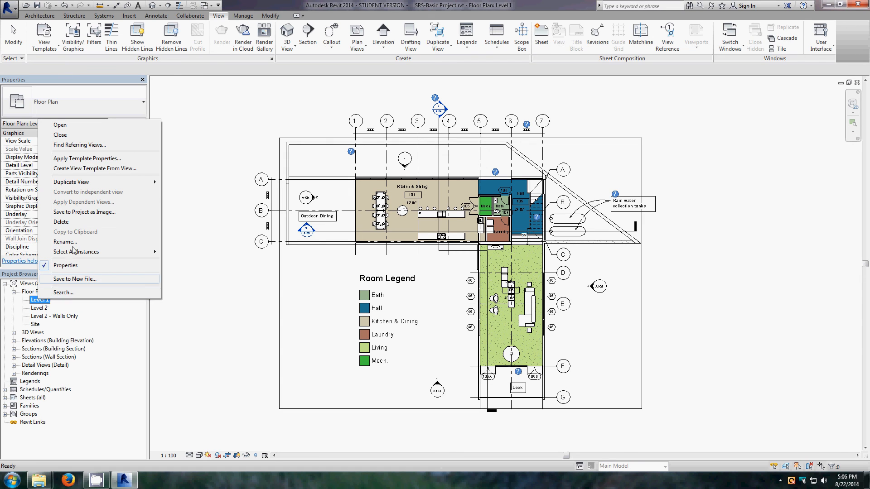
mouse_move(103, 184)
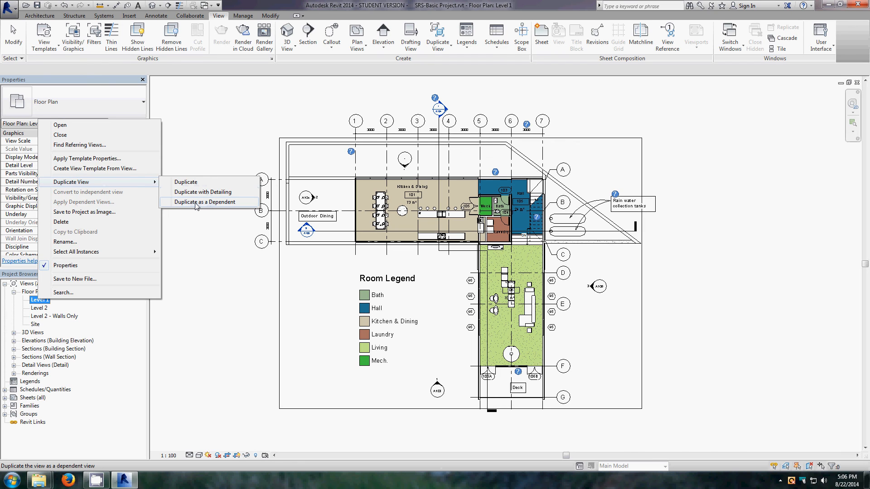
click(172, 204)
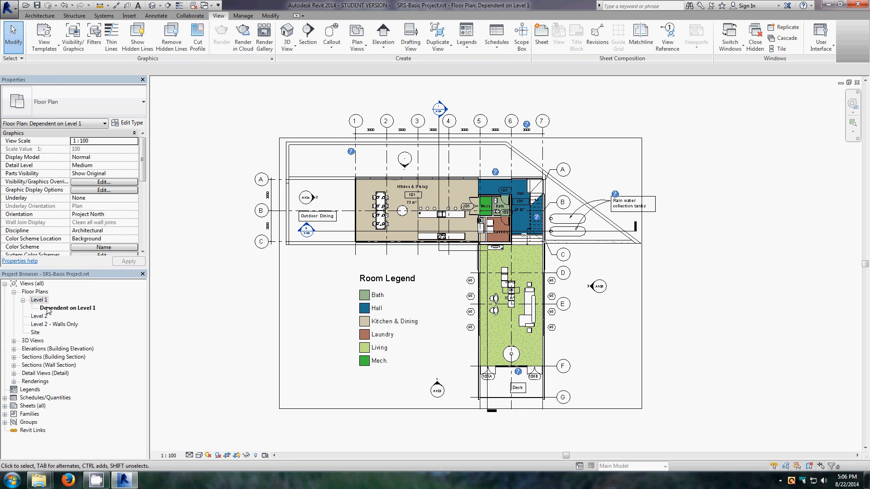
click(57, 310)
right_click(57, 311)
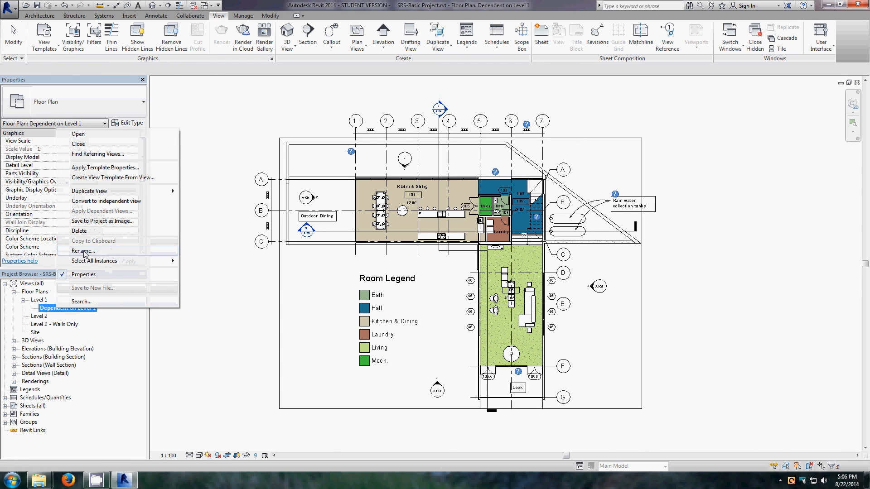
click(84, 251)
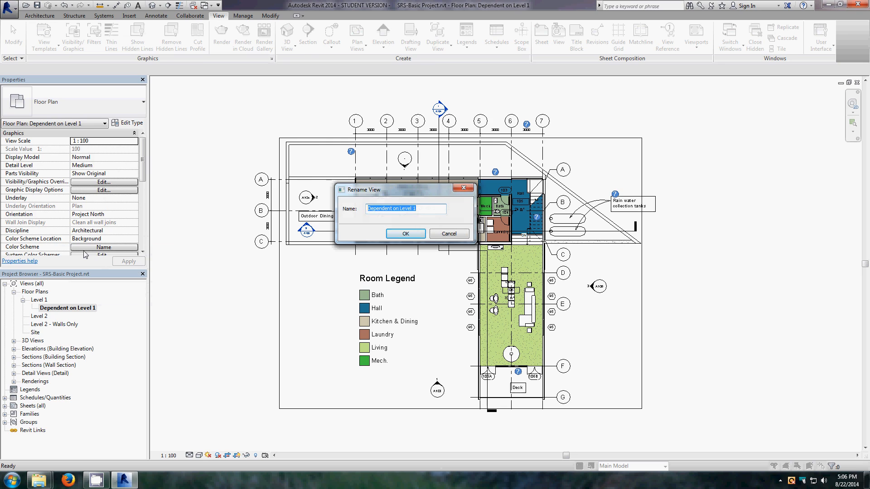
text(Level 1 - North)
click(405, 234)
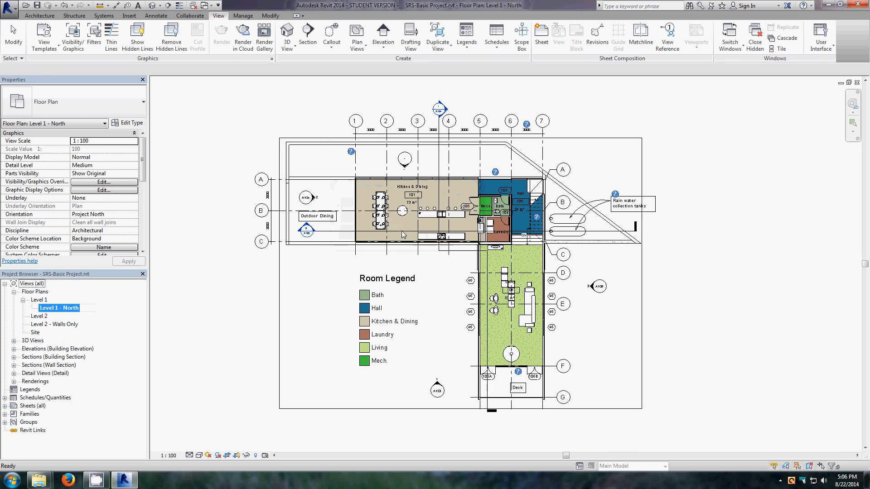
- Create a second dependent duplicate of the Level 1 floor plan and rename it Level 1 -South
click(40, 300)
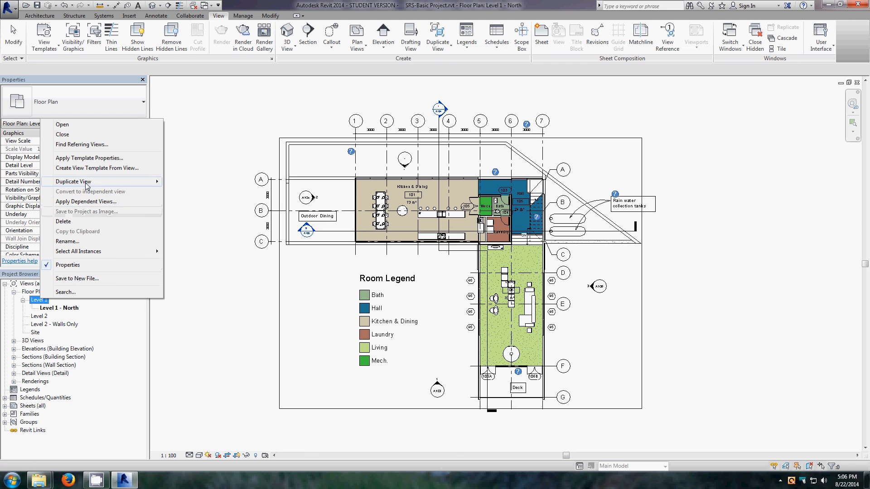
mouse_move(97, 183)
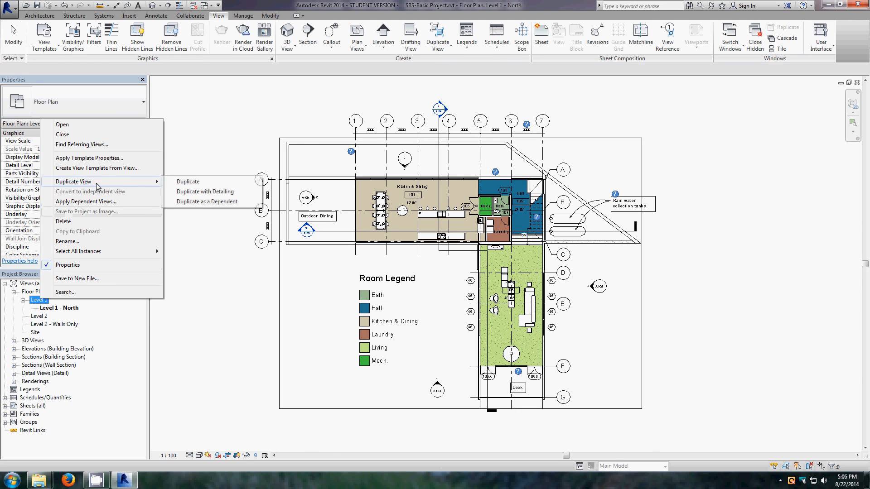
click(191, 202)
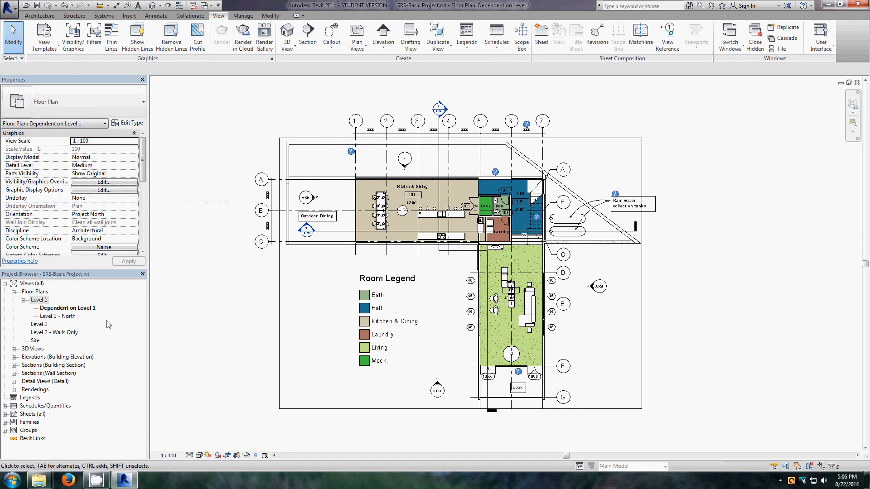
click(67, 308)
right_click(68, 309)
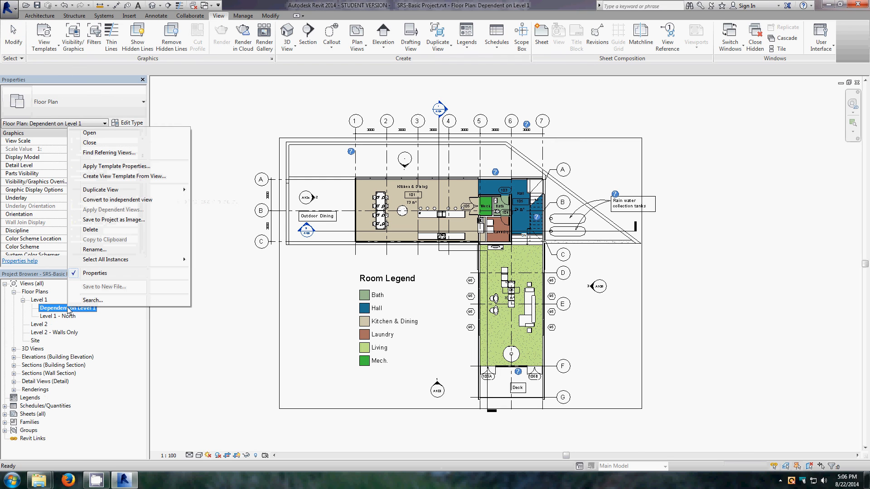
click(94, 250)
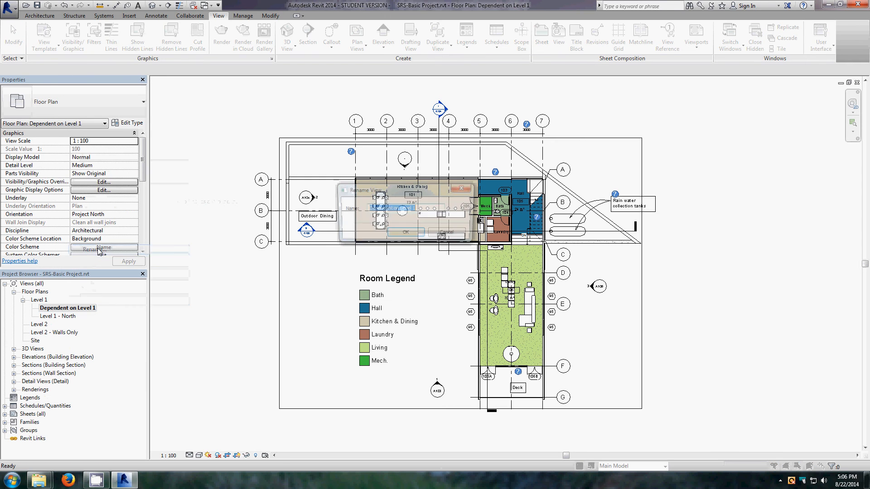
text(Level 1 -South)
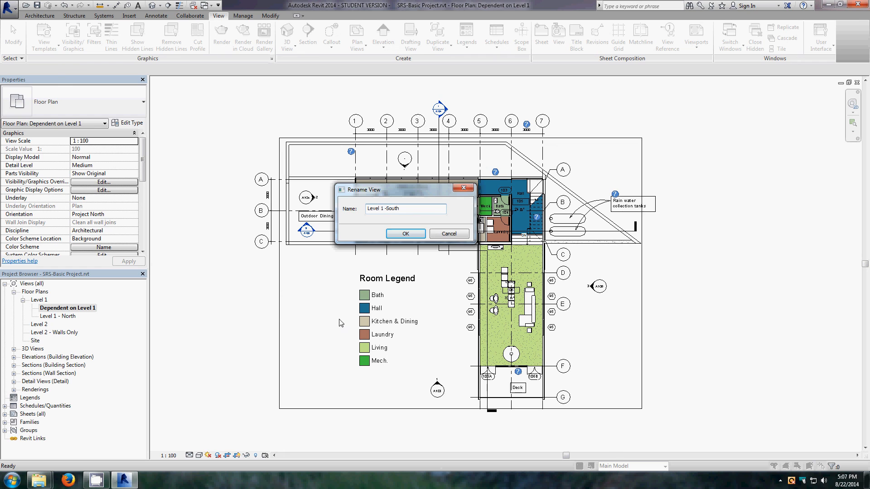
click(408, 234)
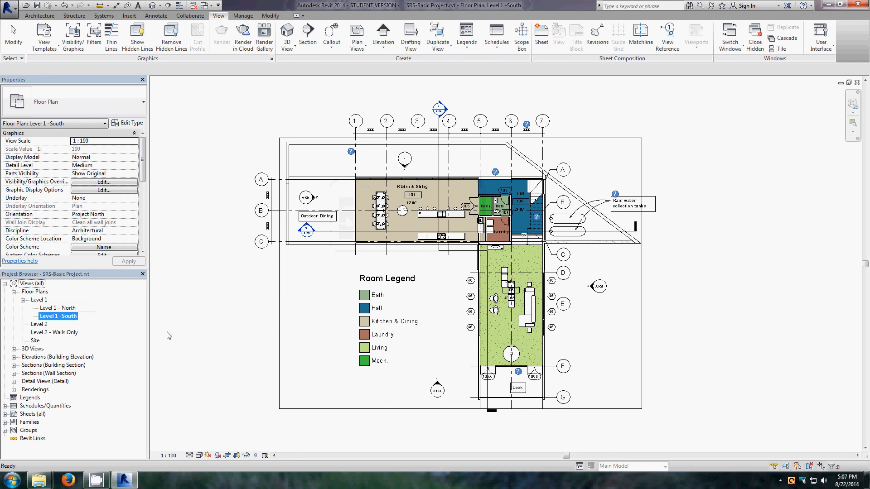
click(205, 374)
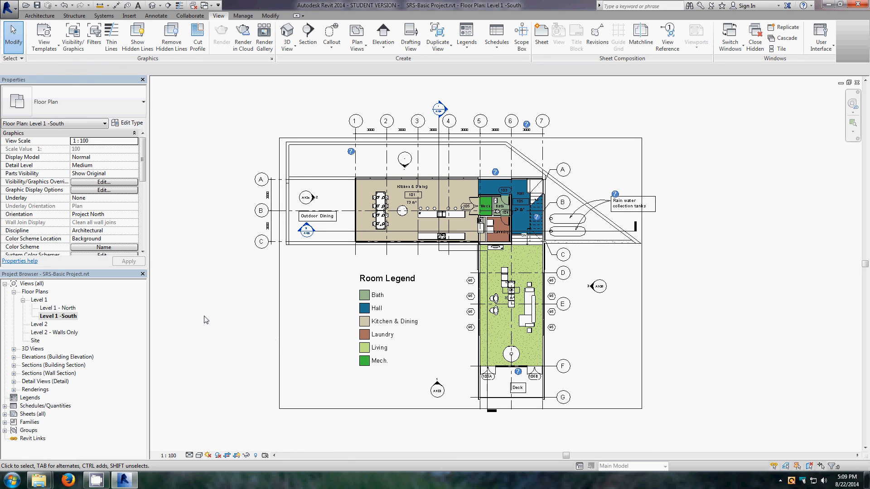
- Open the Level 1 - North view and examine its crop region boundary and the crop settings in its Extents properties
double_click(49, 308)
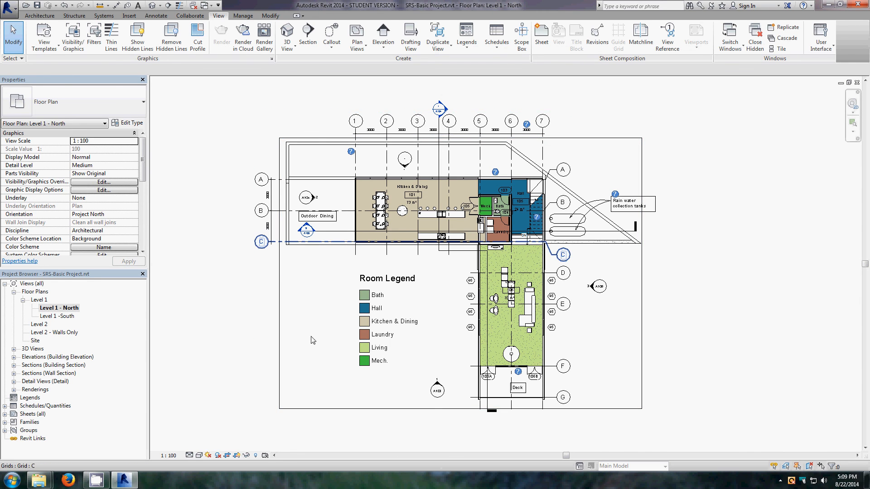
click(336, 410)
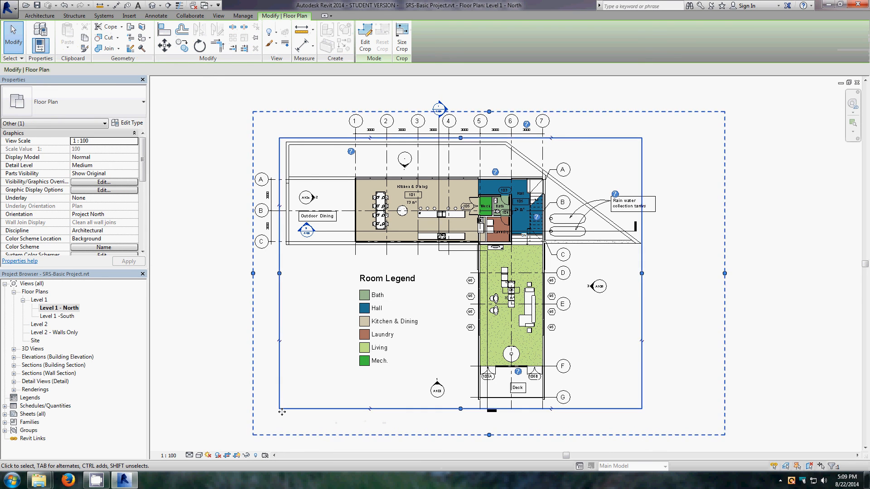
click(760, 360)
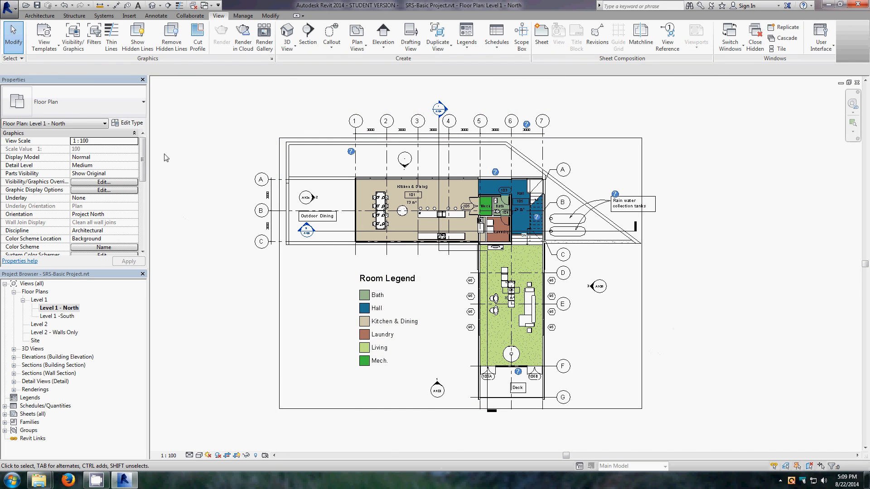
drag(143, 162, 144, 226)
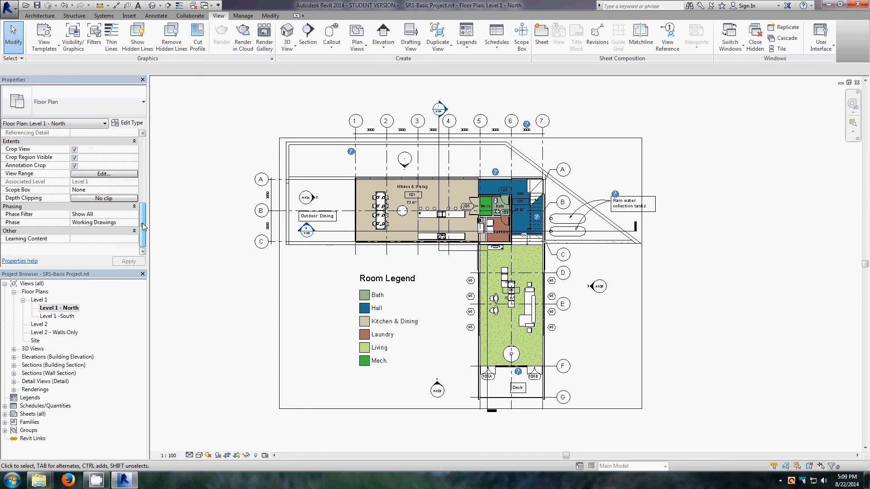
click(74, 158)
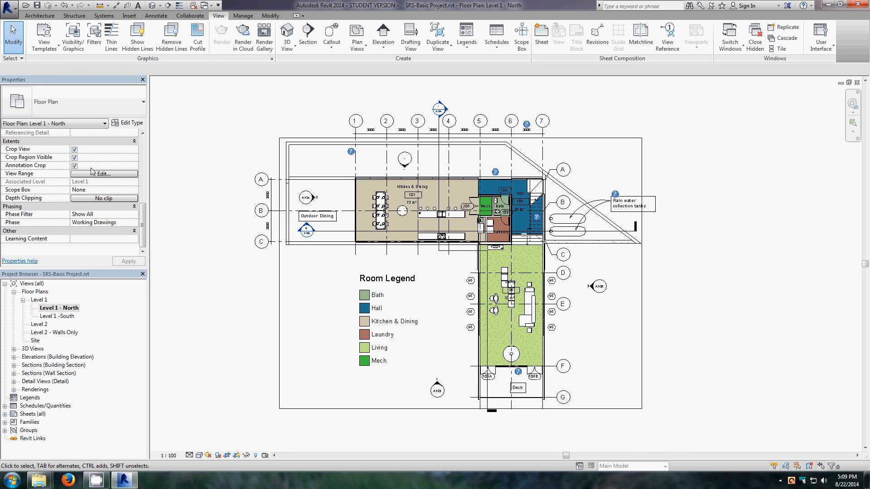
click(643, 433)
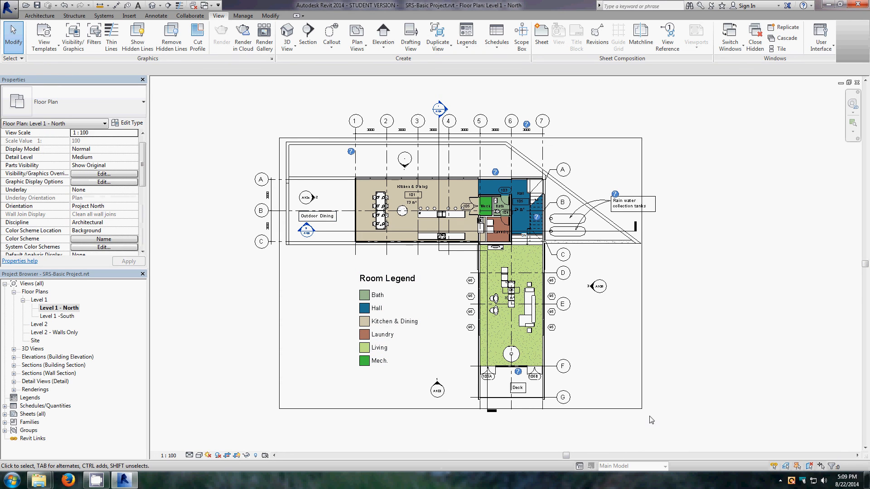
- Pull the east side of the Level 1 - North annotation crop inward and raise the crop region's south edge to just below grid C
click(642, 400)
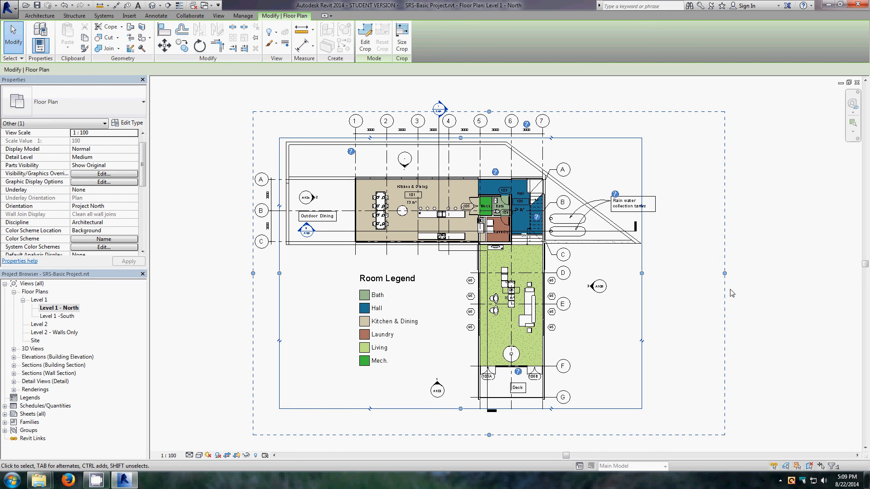
drag(725, 273, 668, 291)
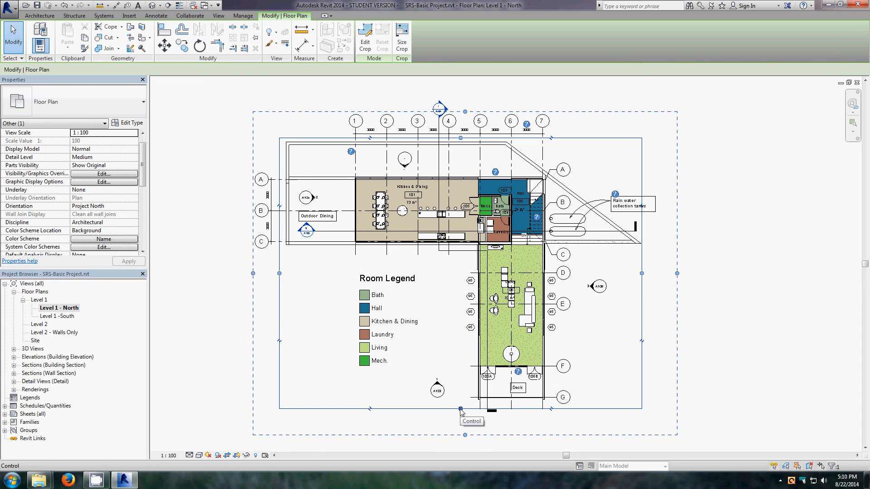
drag(461, 410, 459, 264)
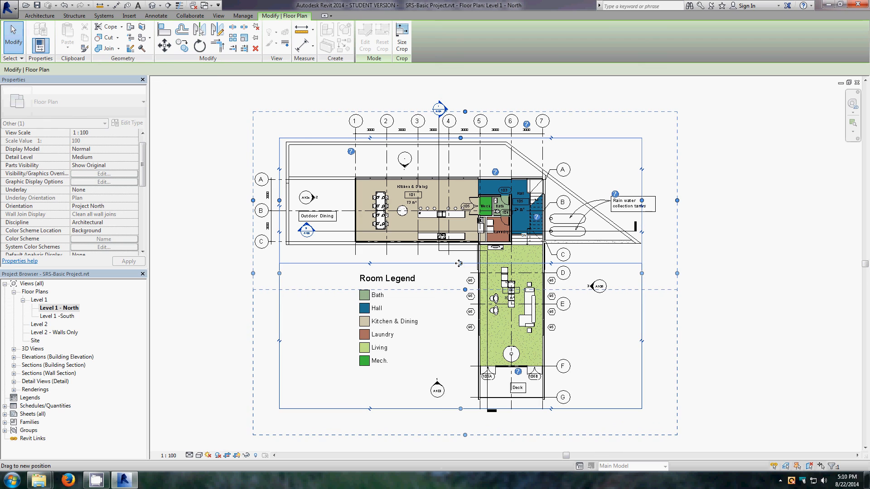
drag(458, 263, 458, 263)
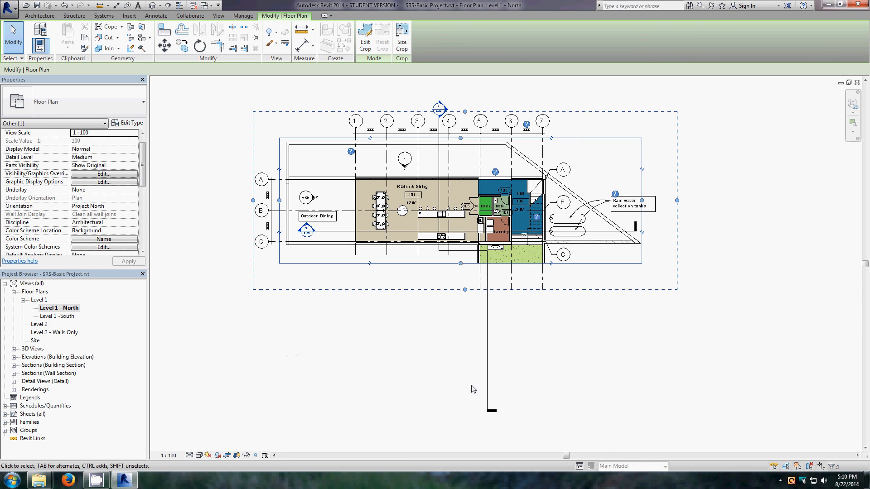
click(352, 372)
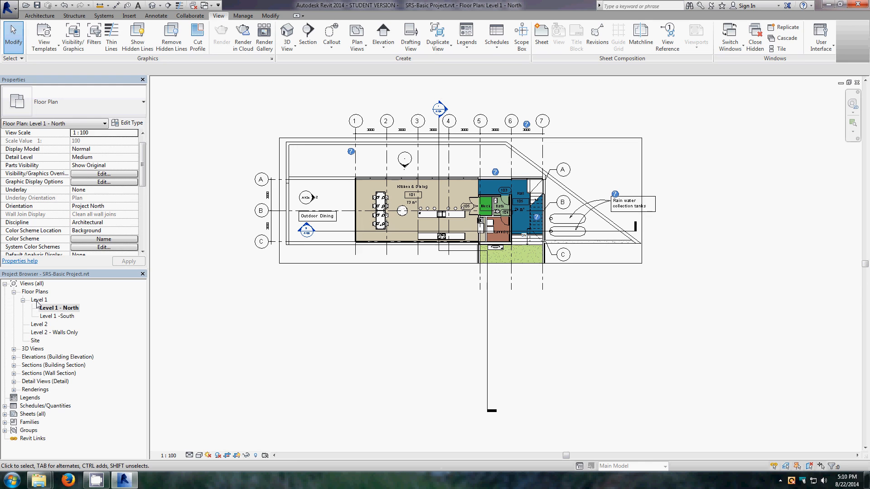
- Go from the Level 1 - North crop region to its primary view, Level 1
right_click(308, 266)
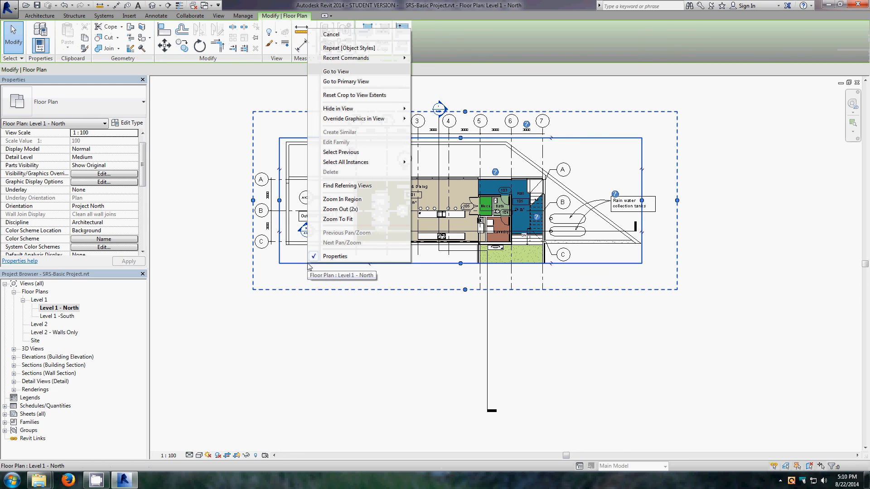
click(339, 82)
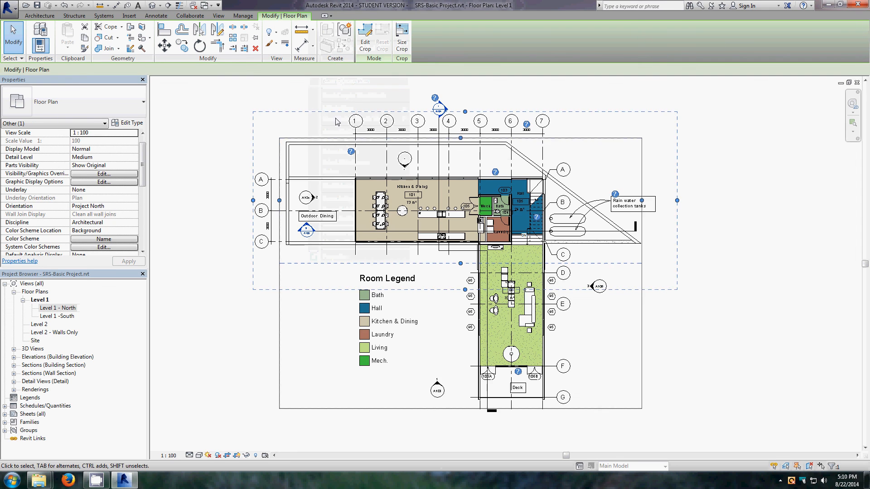
click(209, 404)
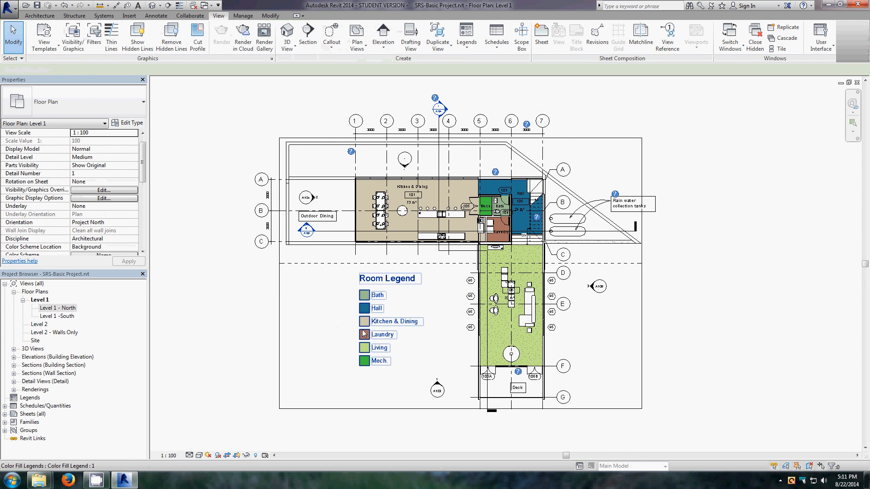
- Copy the Room Legend to the empty area outside the crop region, west of the plan, and reopen the Level 1 - North view
click(371, 297)
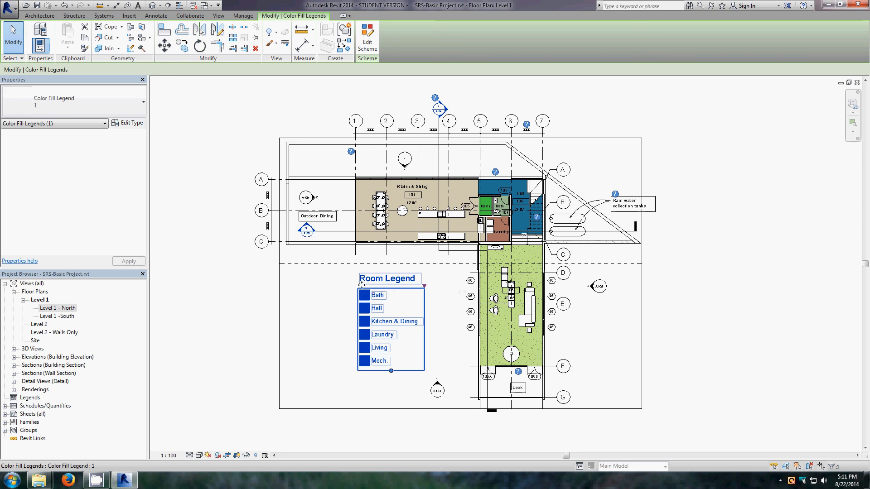
drag(366, 283, 192, 146)
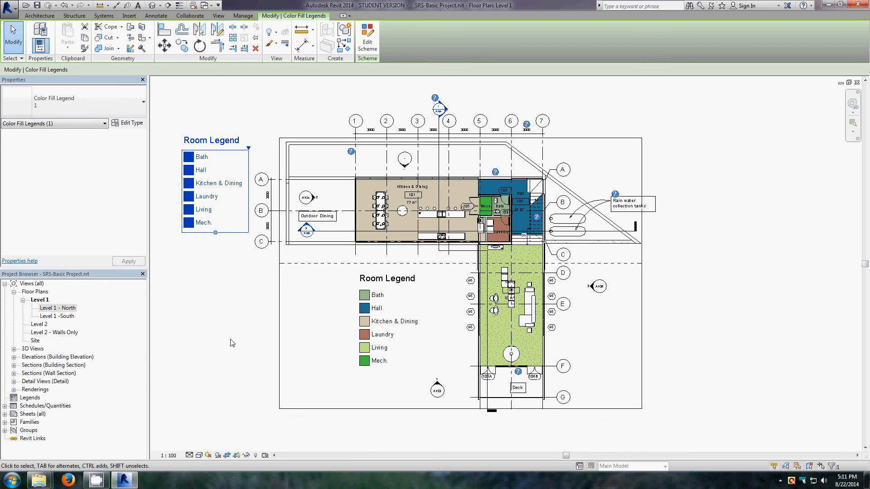
click(231, 295)
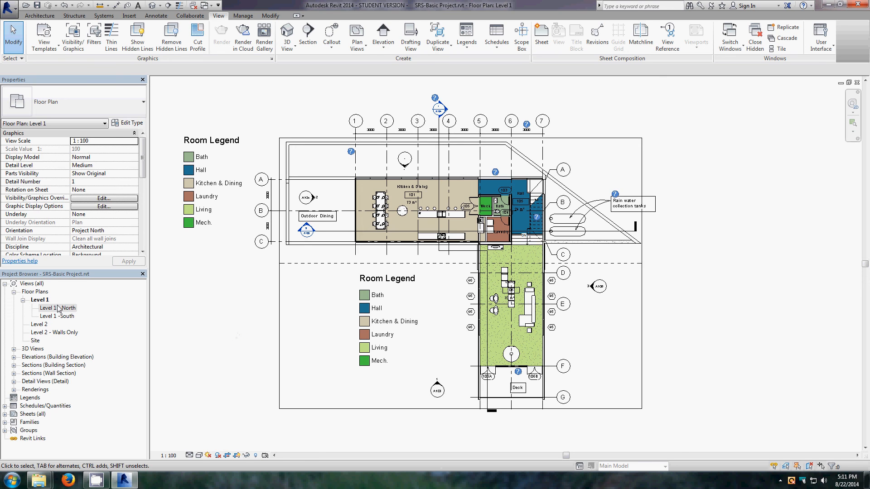
double_click(50, 308)
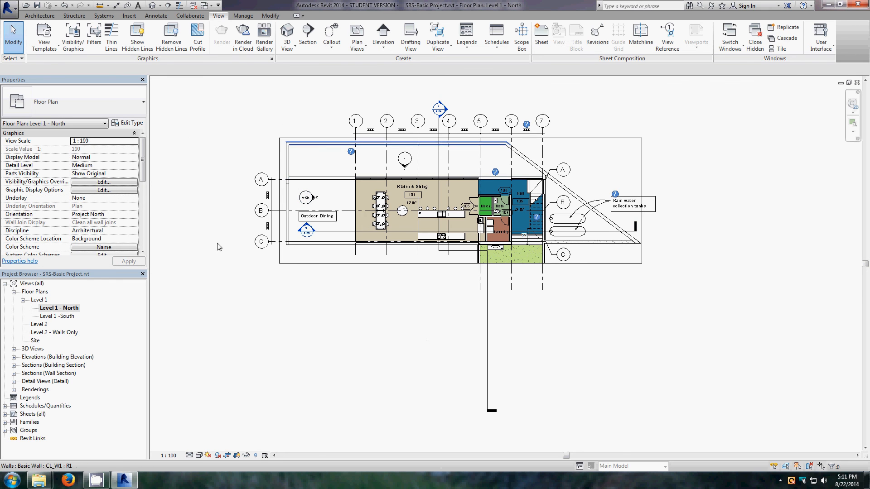
- Extend the west side of the Level 1 - North annotation crop outward past the Room Legend copy
click(320, 267)
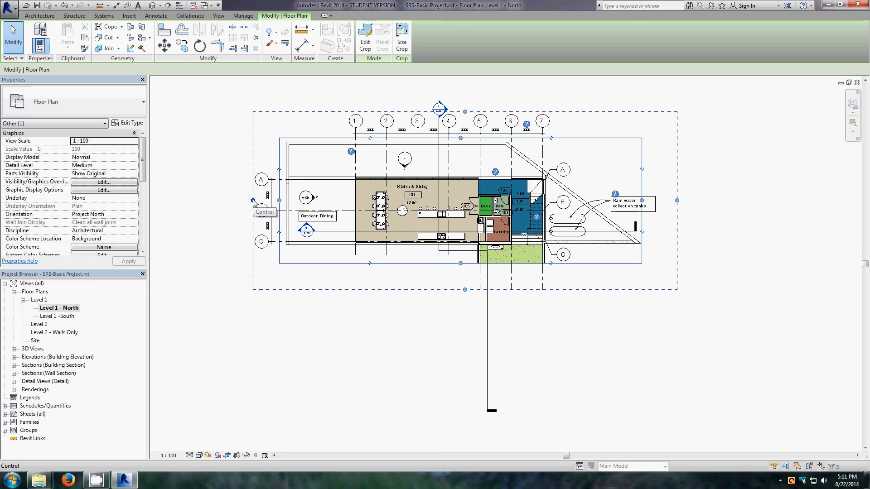
drag(253, 200, 254, 202)
drag(239, 201, 163, 206)
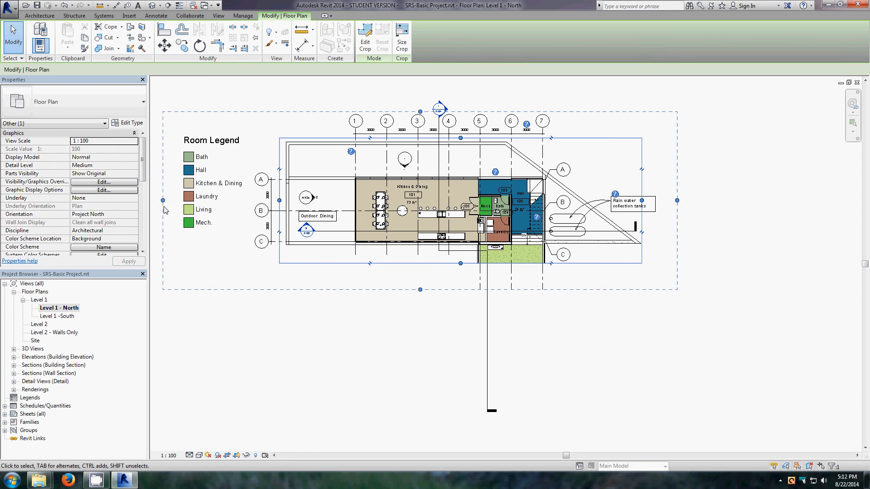
click(259, 349)
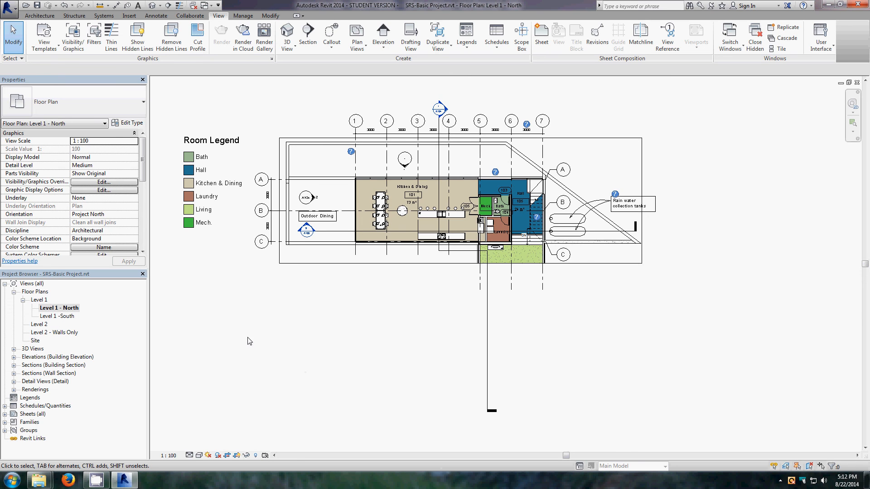
- Open the Level 1 -South view and lower its crop region's north edge to between grids C and D
double_click(55, 317)
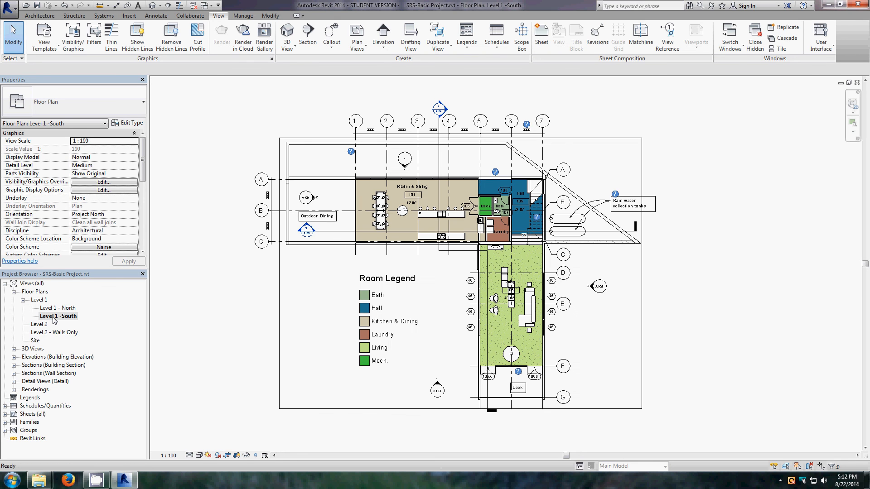
click(280, 296)
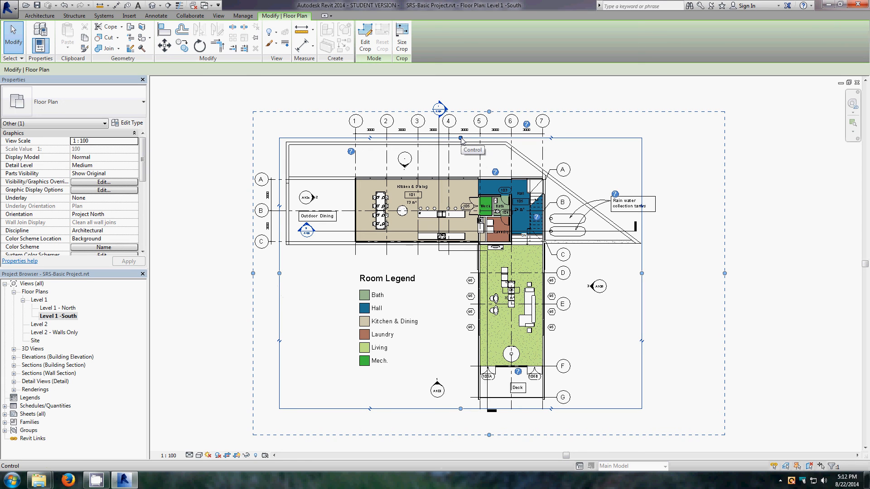
drag(462, 141, 462, 263)
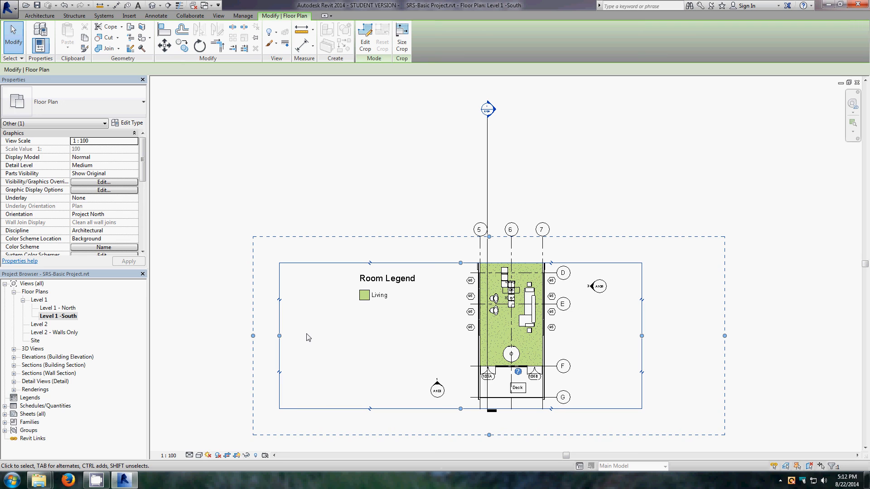
click(355, 178)
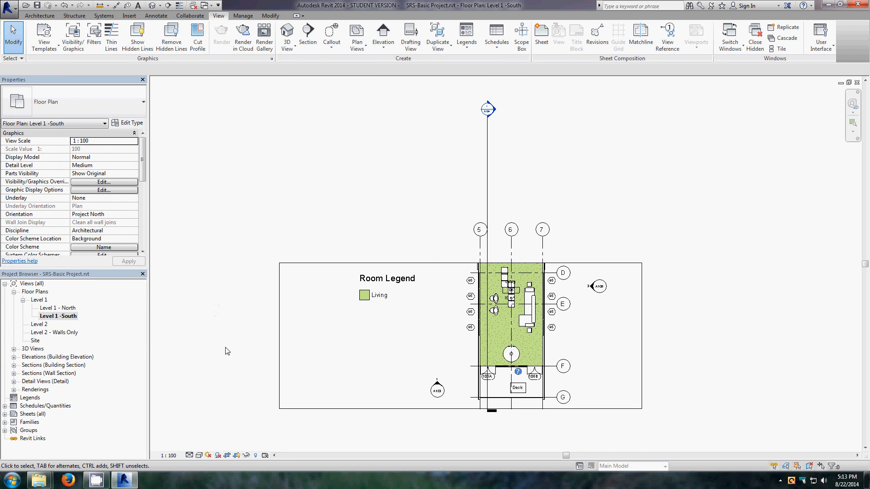
- In the Level 1 view, sketch a horizontal matchline about 36600 mm long along the split between grids C and D
double_click(40, 301)
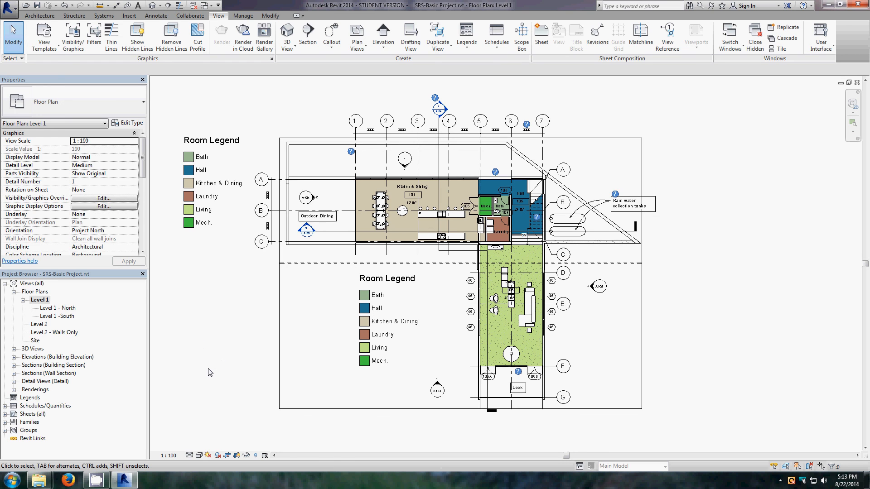
click(155, 18)
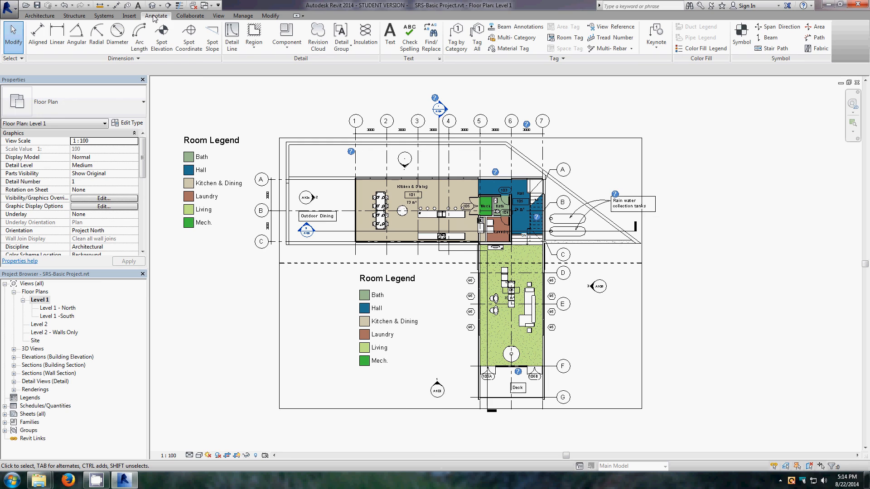
click(219, 17)
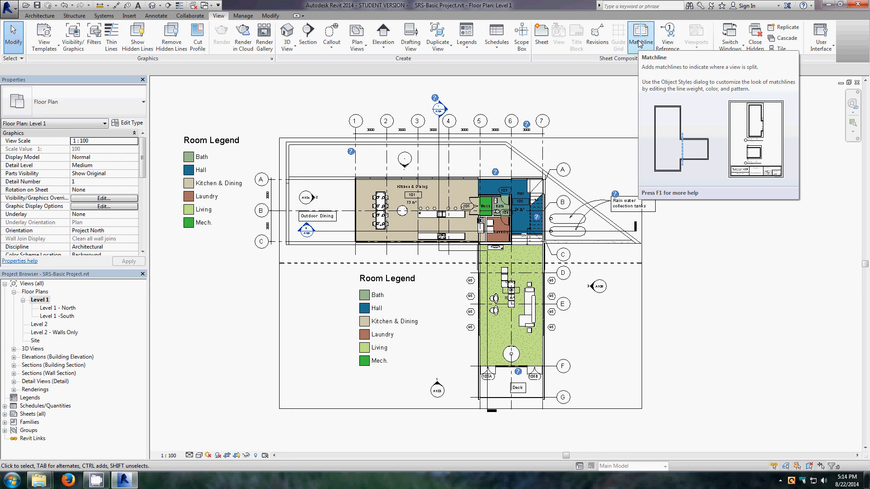
click(639, 40)
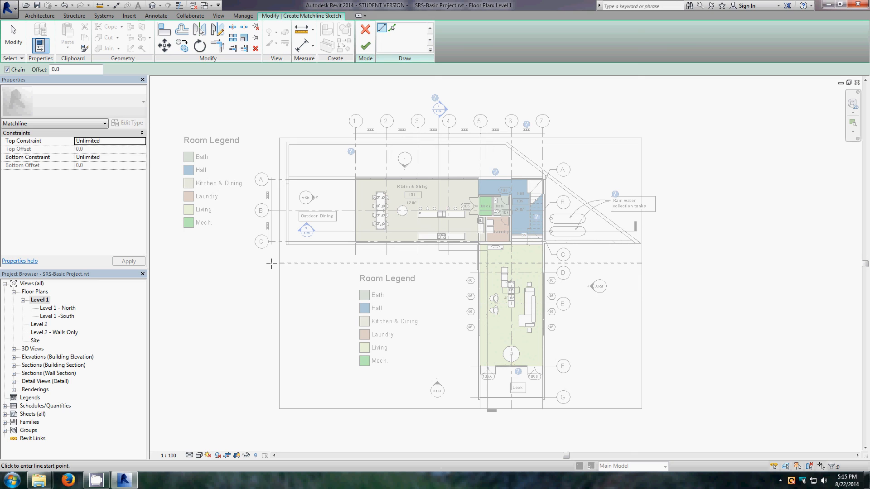
click(272, 264)
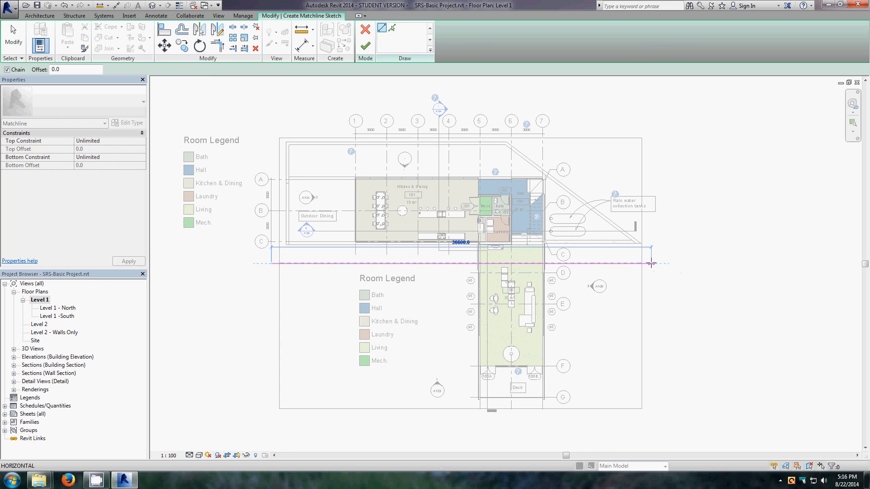
click(651, 264)
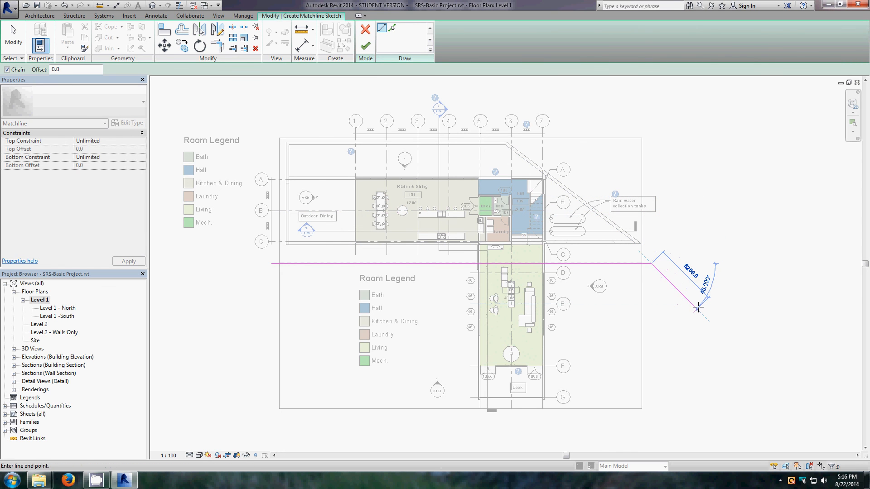
key(Escape)
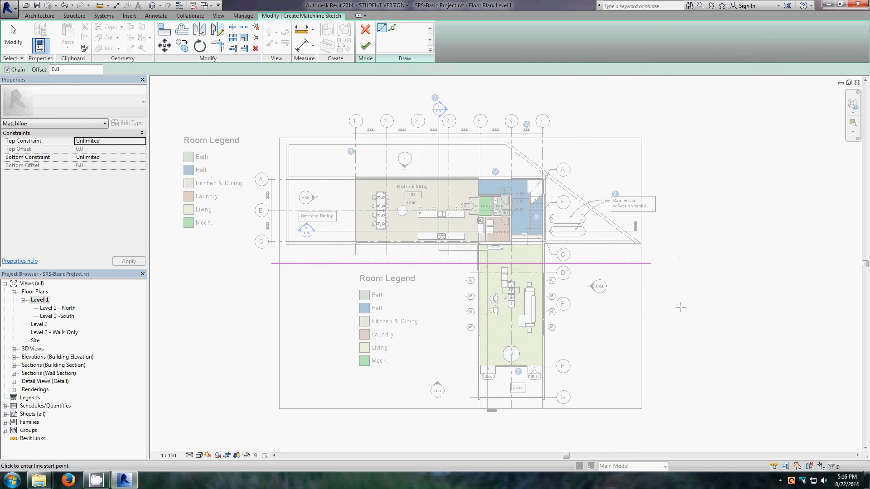
key(Escape)
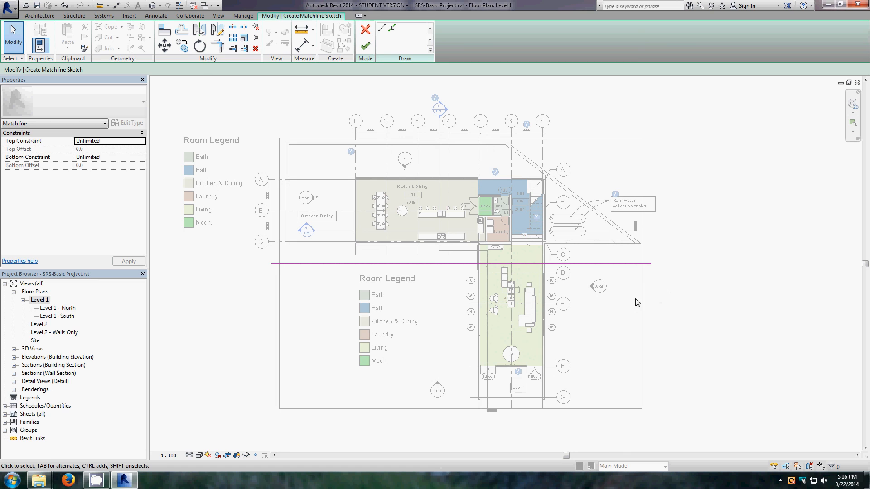
click(364, 48)
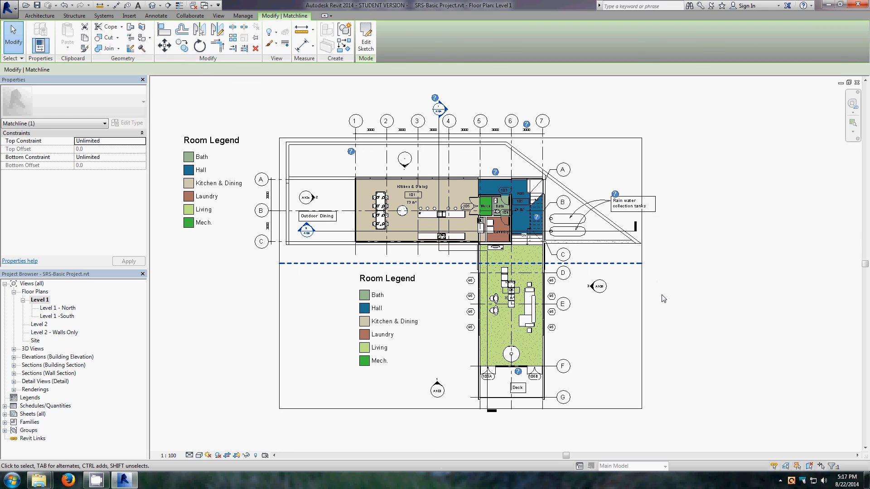
- Examine the matchline's line style where it meets the crop region's east edge
click(665, 316)
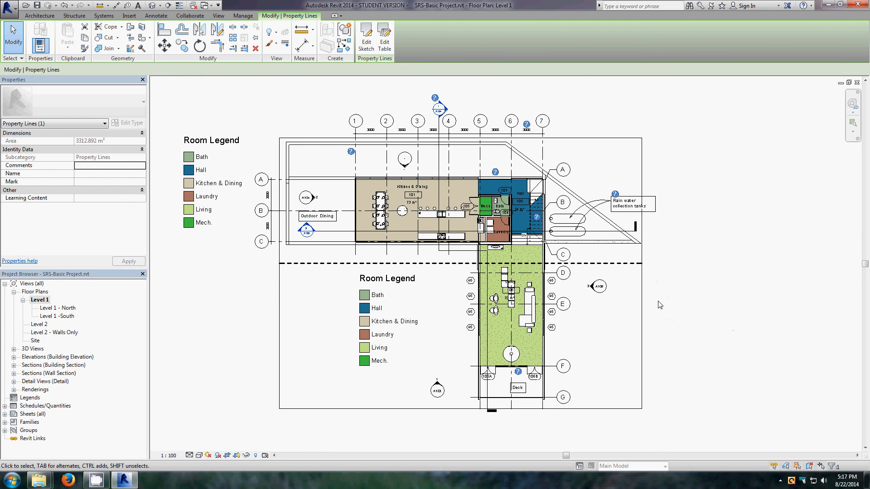
scroll(659, 299, up, 5)
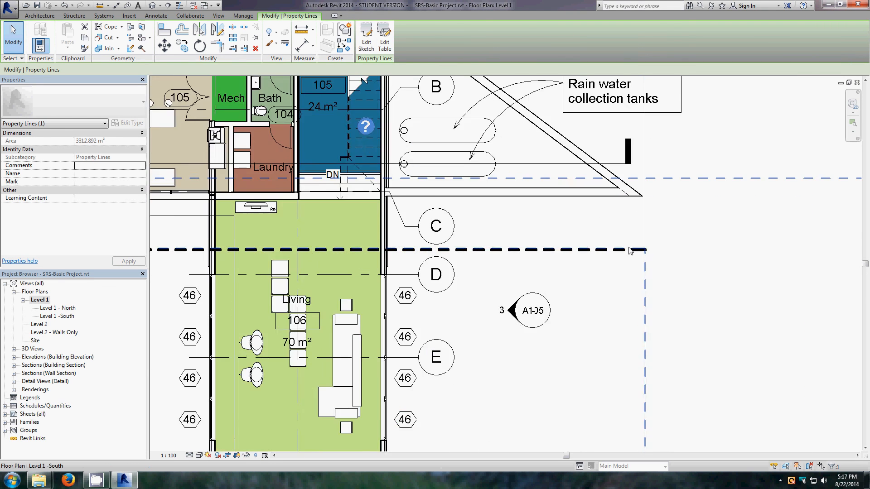
scroll(567, 243, up, 2)
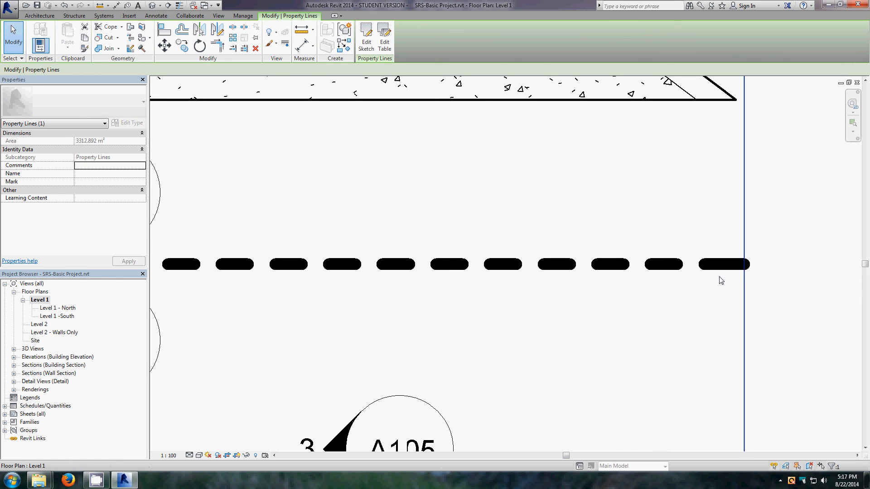
scroll(683, 305, down, 5)
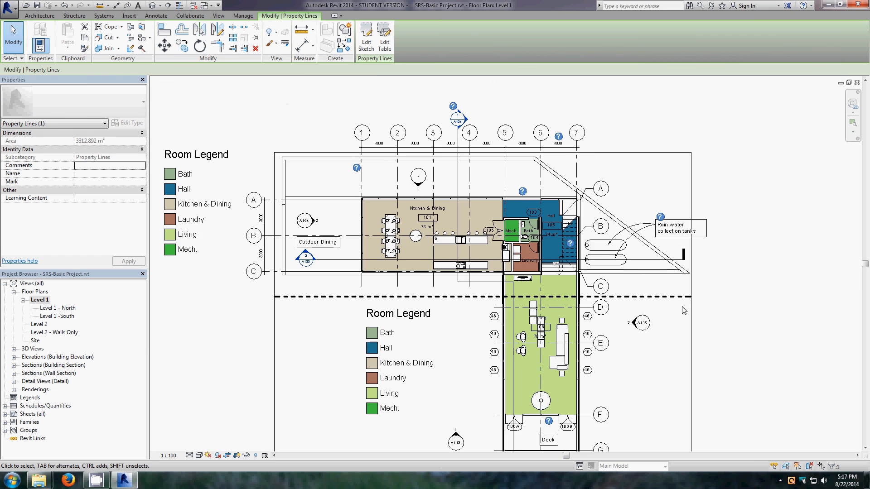
scroll(685, 311, up, 1)
scroll(687, 312, down, 1)
click(722, 325)
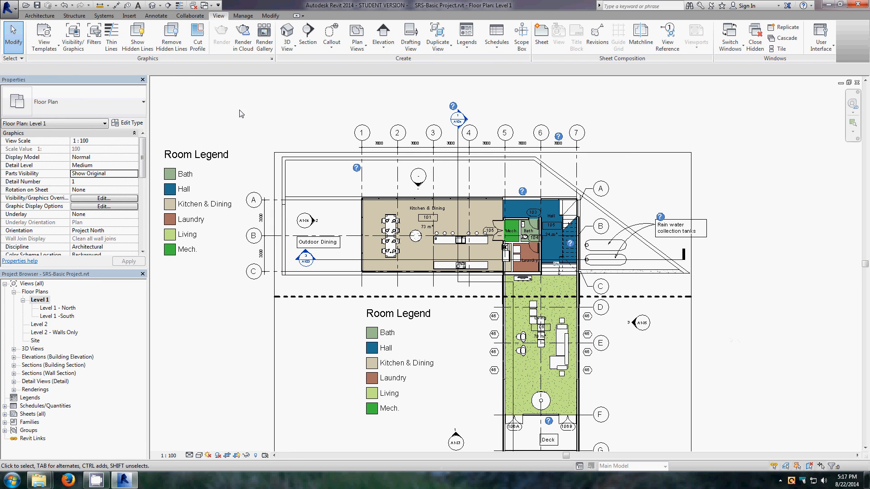
- Set the line pattern of the Matchline annotation category to Dash Dot in Object Styles
click(243, 16)
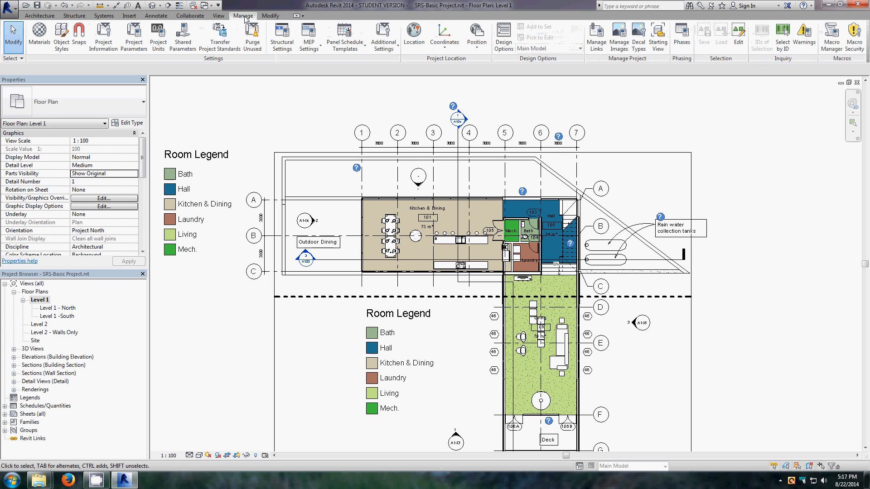
click(62, 40)
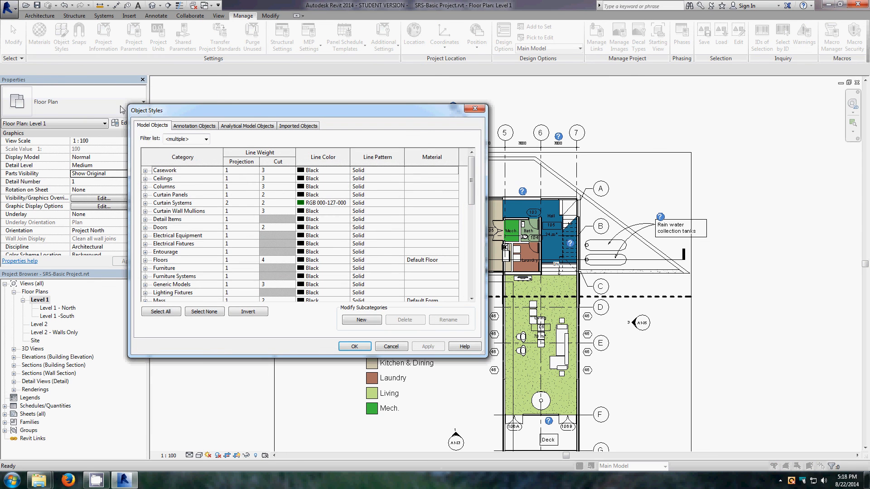
click(196, 127)
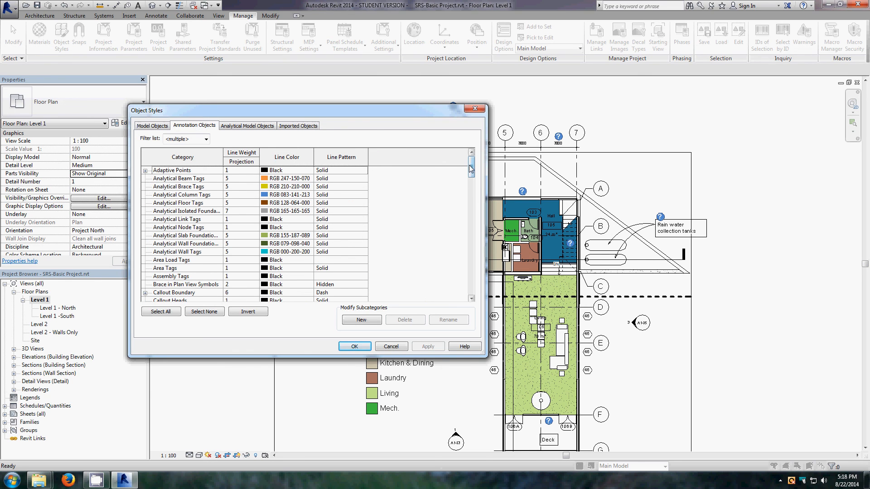
drag(472, 175, 473, 224)
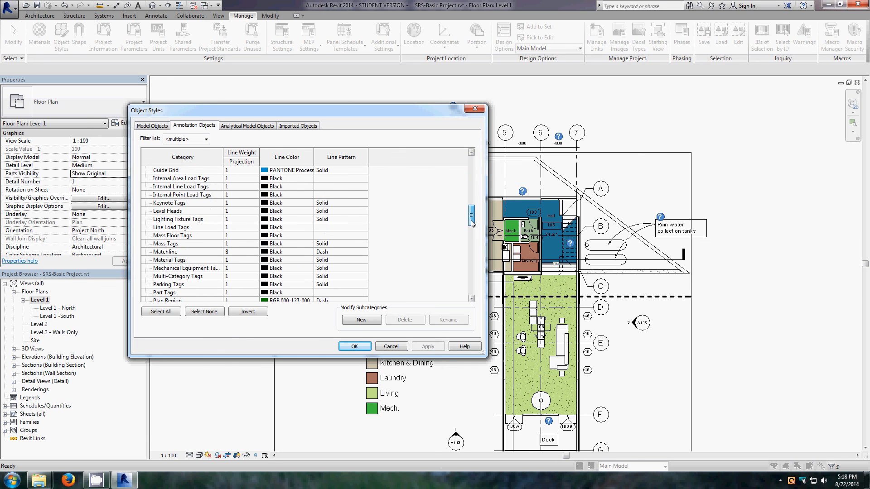
click(162, 254)
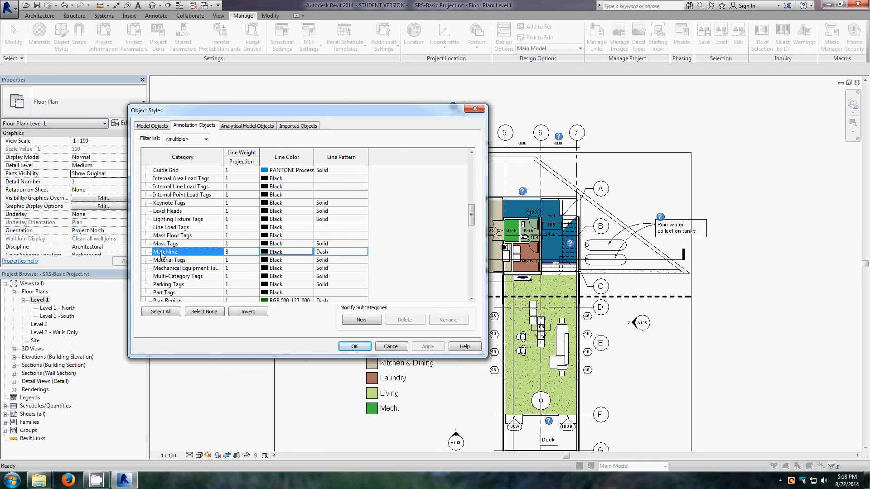
click(349, 257)
click(365, 253)
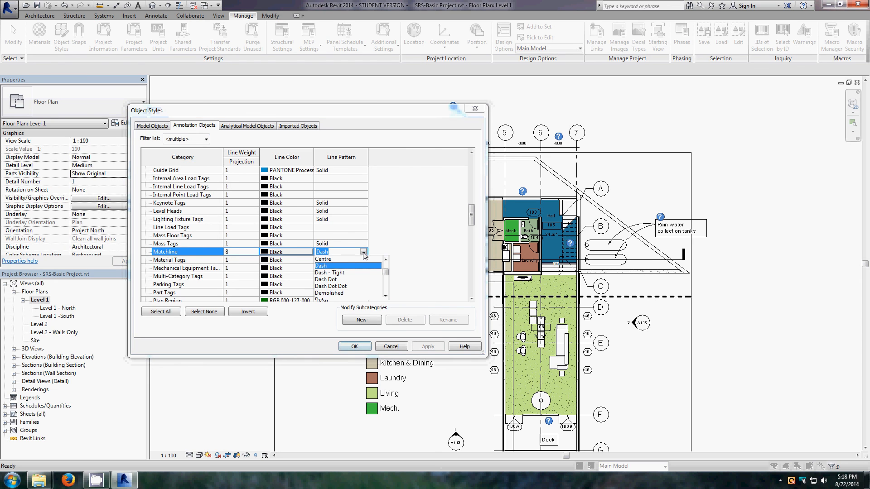
click(325, 280)
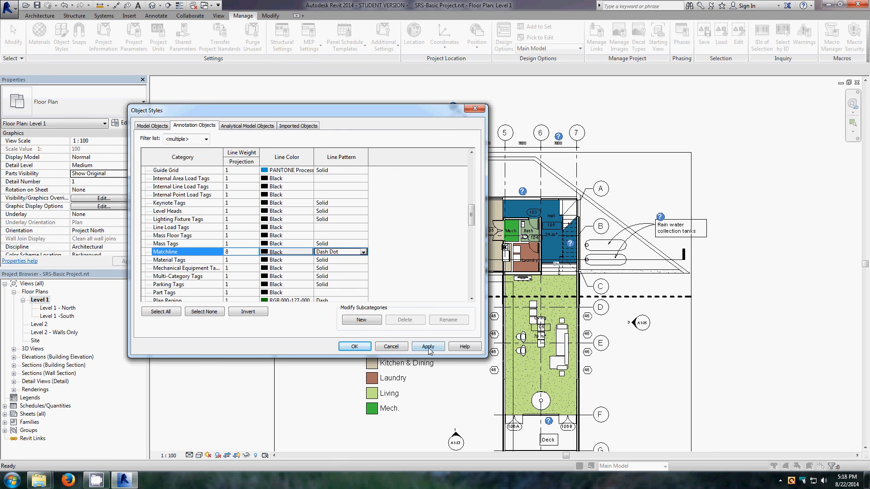
click(428, 348)
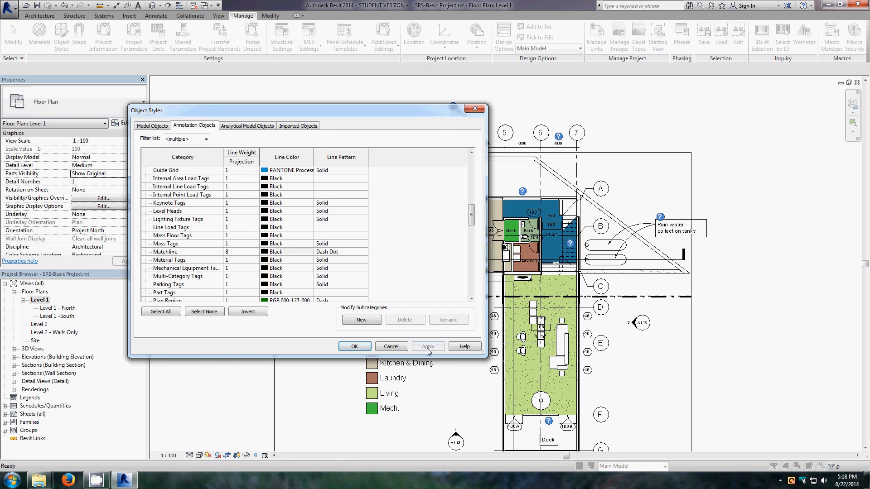
click(355, 347)
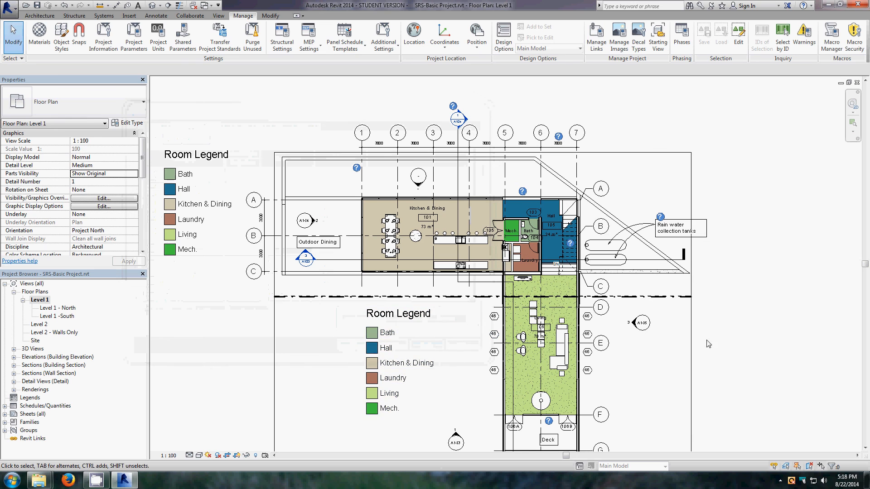
- Place a 2.5mm Arial text note reading "Matchline" just outside the crop region at the matchline's east end
scroll(677, 263, up, 4)
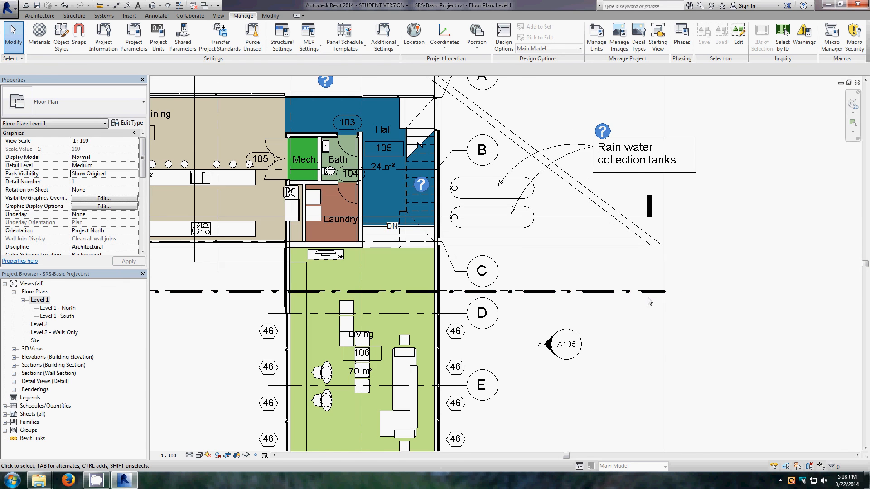
scroll(748, 332, up, 2)
scroll(735, 333, up, 2)
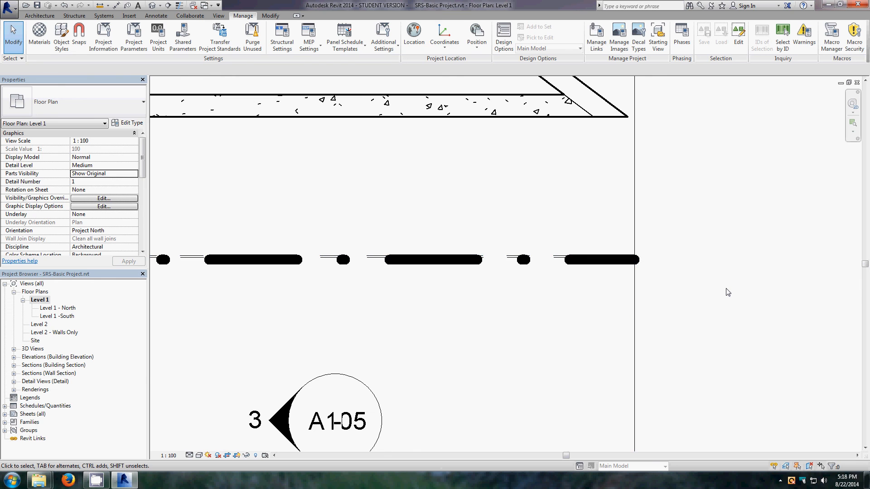
scroll(727, 293, down, 2)
scroll(727, 293, down, 5)
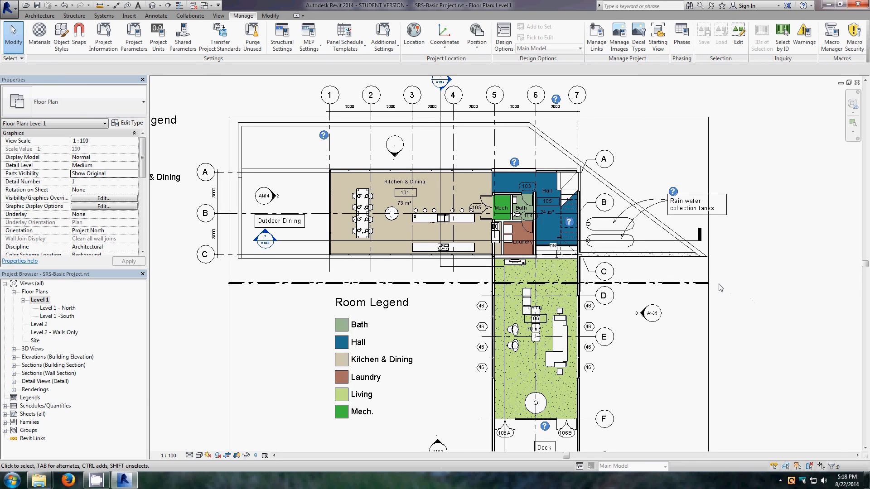
click(156, 16)
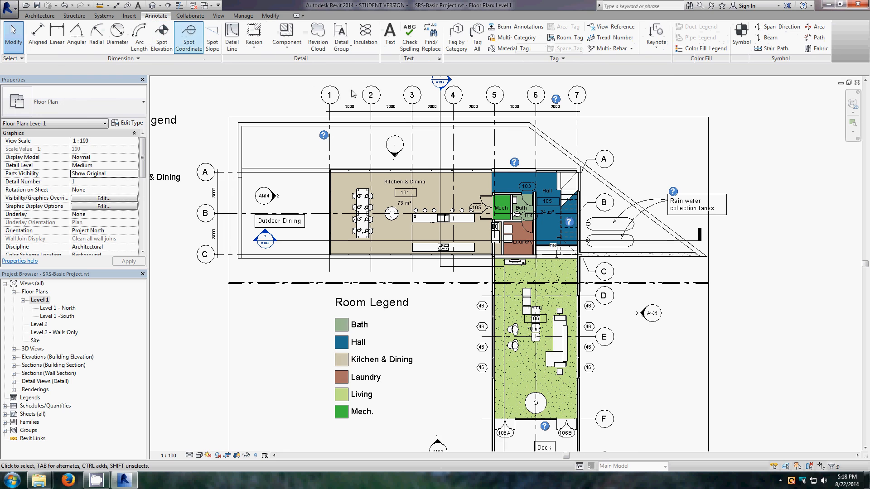
click(390, 43)
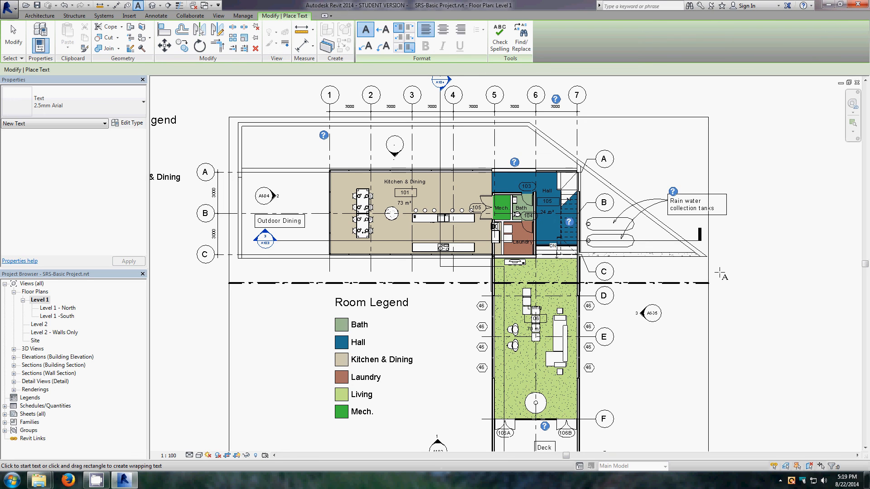
drag(719, 273, 768, 290)
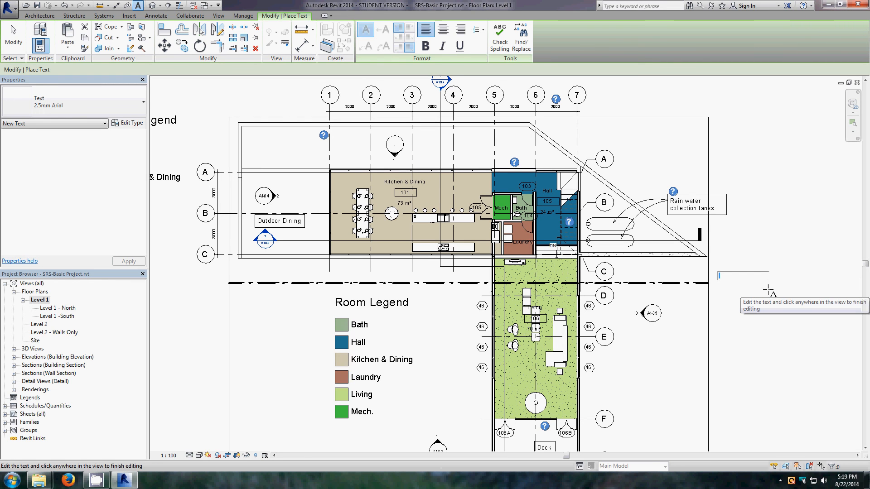
text(Matchl)
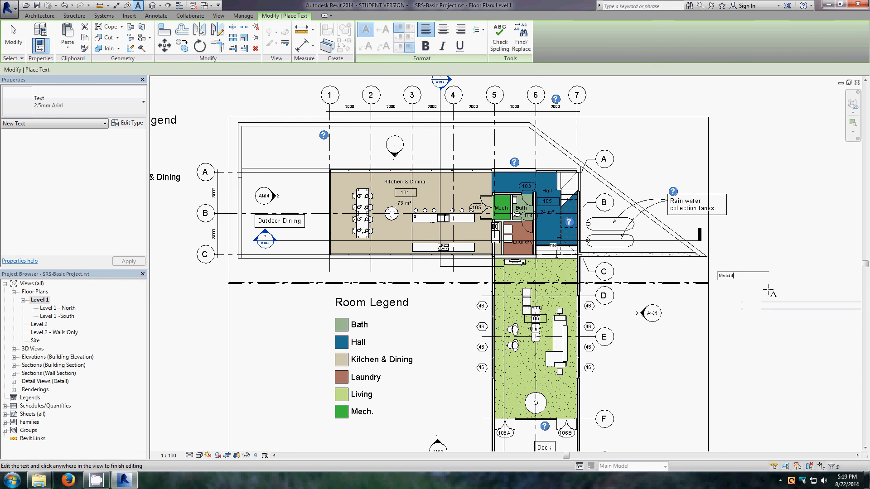
text(ine)
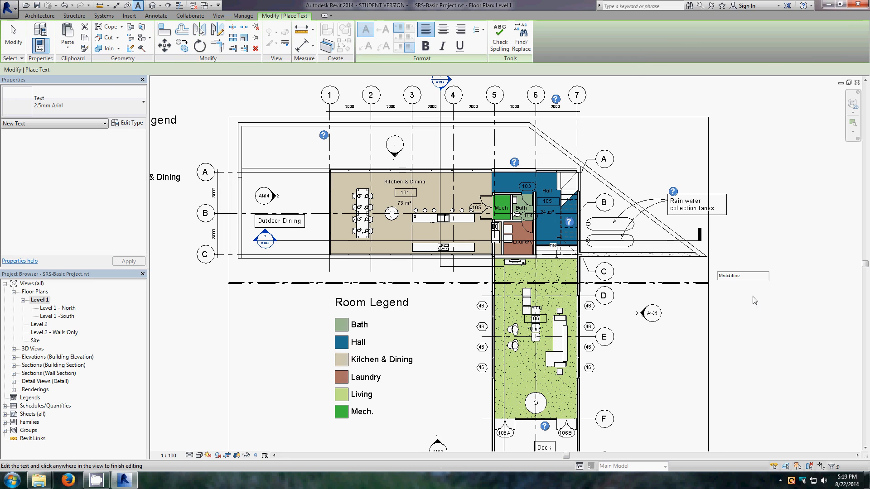
key(ctrl+a)
click(764, 300)
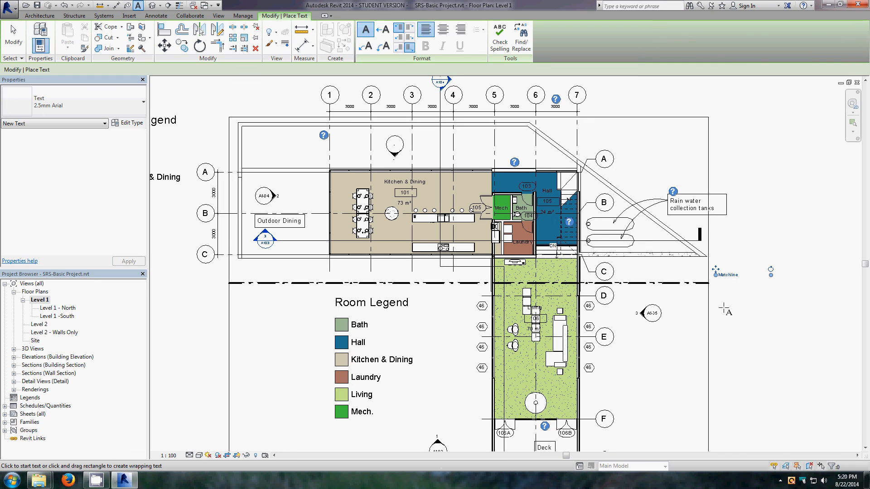
key(Escape)
key(Escape)
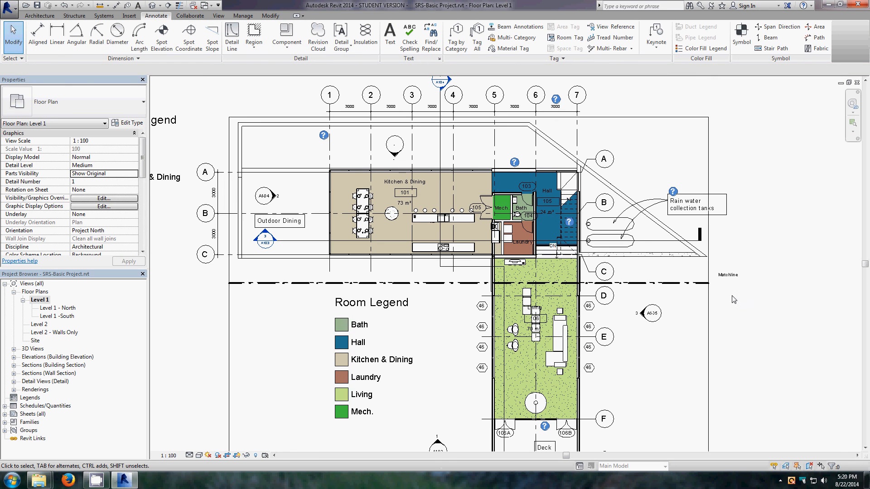
- Move the Matchline text note down into line with the matchline and narrow its text box to fit the word more closely
click(729, 278)
scroll(730, 279, up, 5)
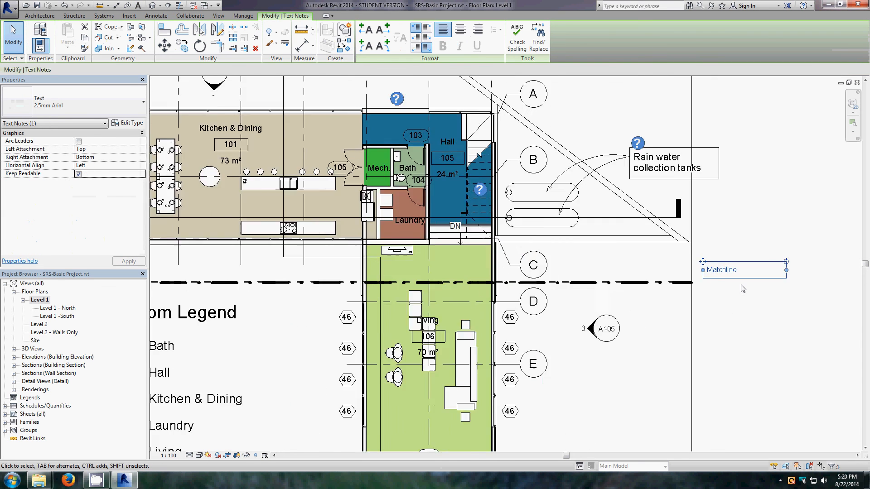
scroll(741, 287, down, 2)
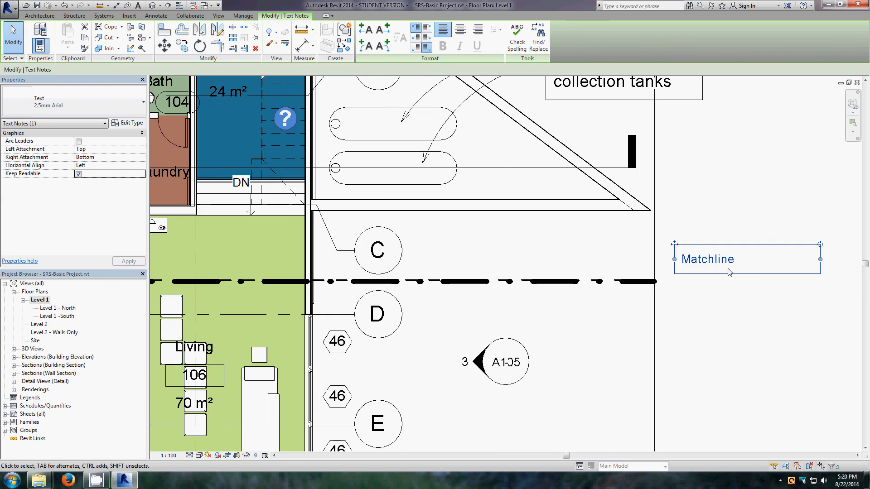
scroll(855, 308, down, 1)
scroll(797, 302, up, 2)
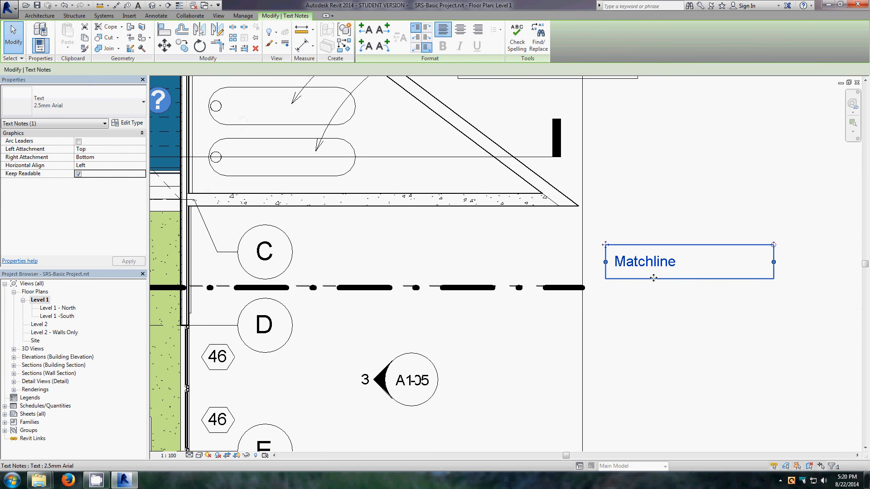
ctrl+drag(653, 278, 660, 302)
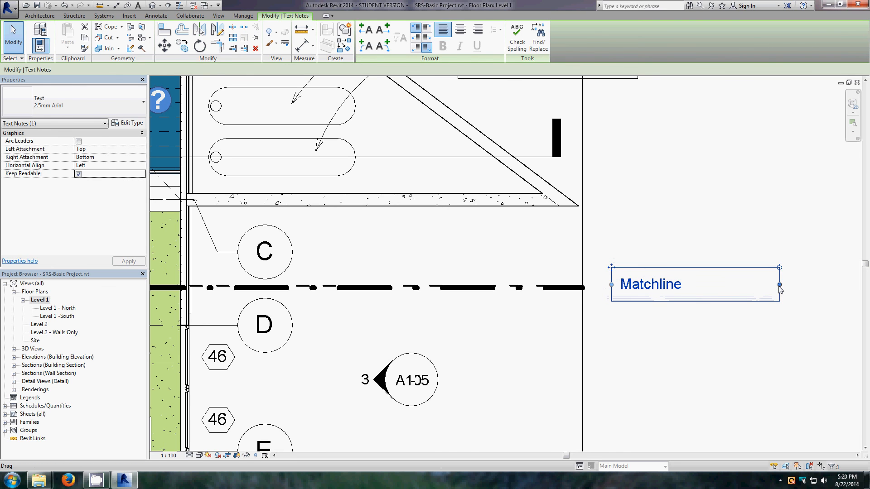
drag(780, 286, 723, 286)
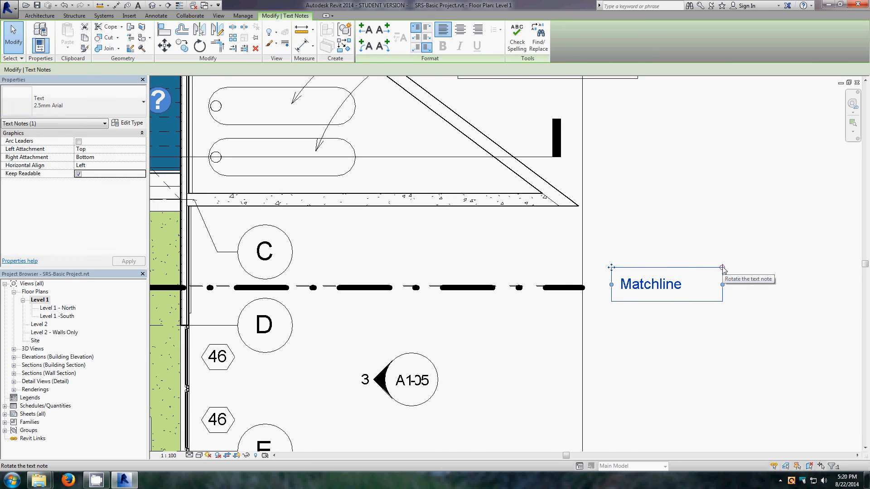
mouse_move(723, 269)
mouse_down()
mouse_move(700, 224)
mouse_move(657, 219)
mouse_move(731, 271)
mouse_up()
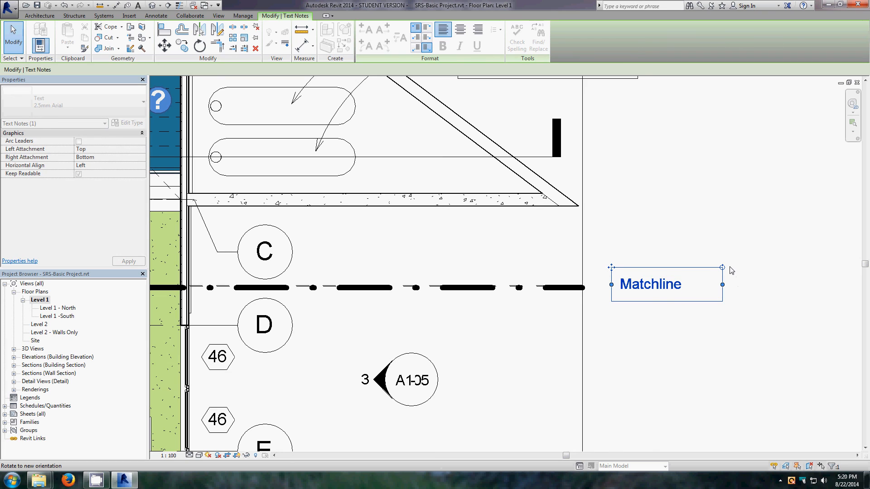
click(645, 373)
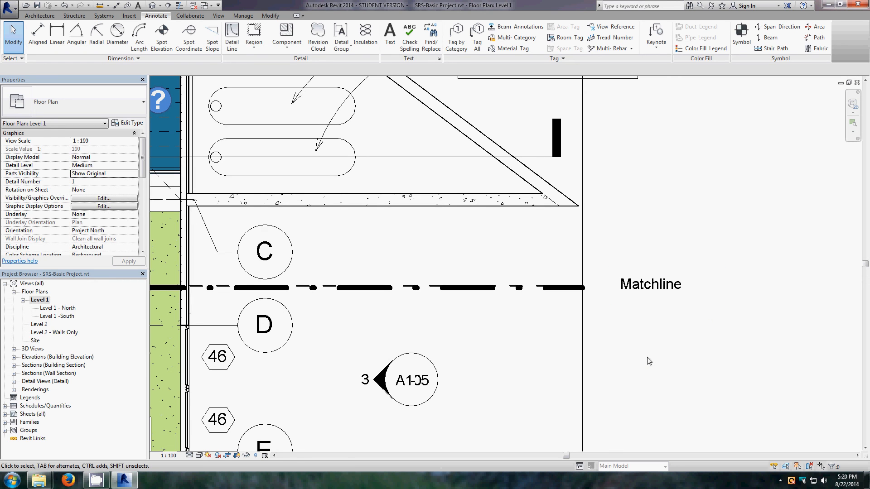
- Duplicate the Matchline note's text type under the name SRS-Custom
click(658, 286)
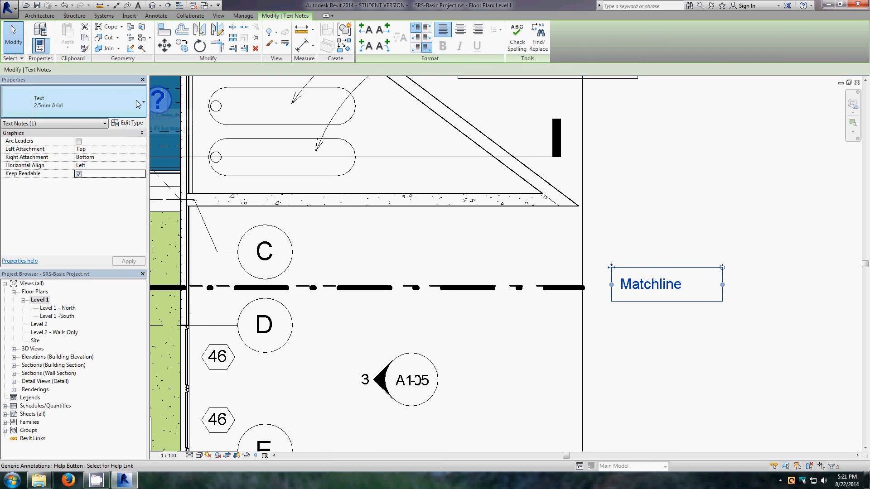
click(127, 124)
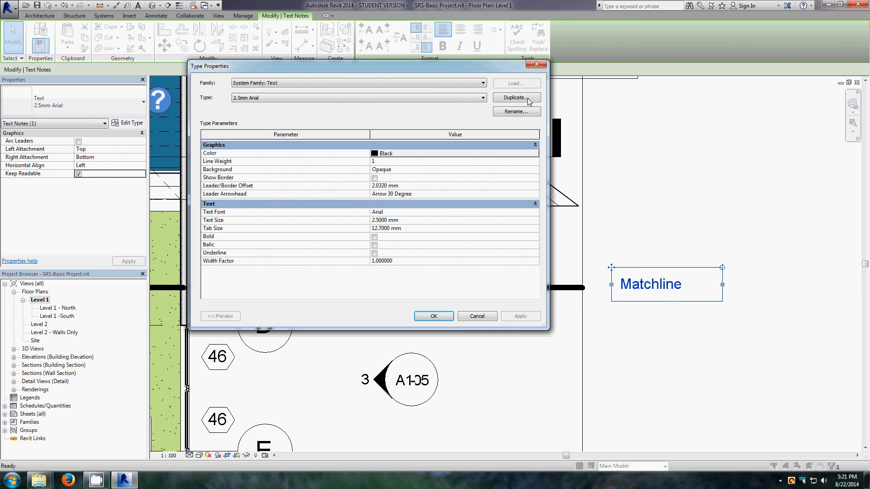
click(510, 98)
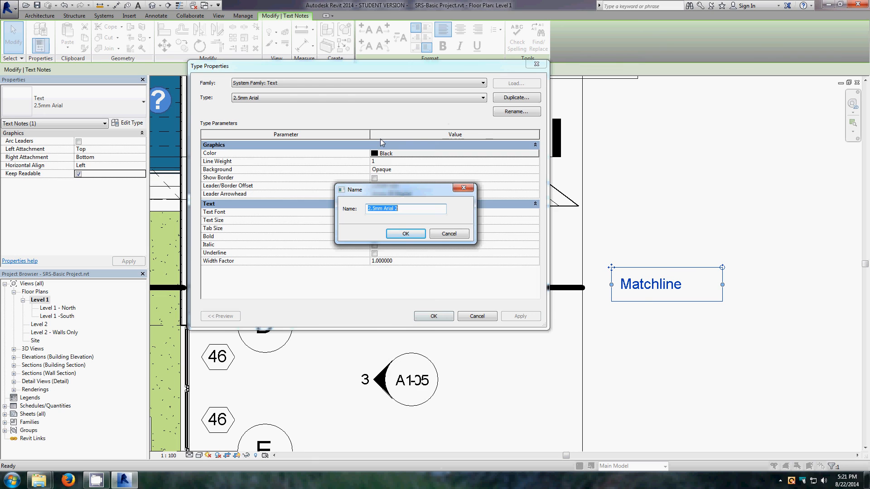
text(SRS-Custom)
click(405, 234)
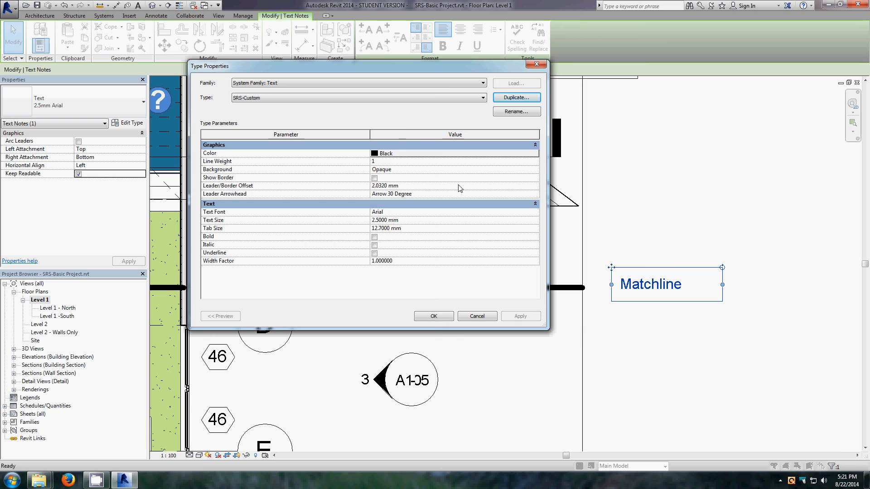
- Set the text font of the SRS-Custom type to Chiller
click(421, 212)
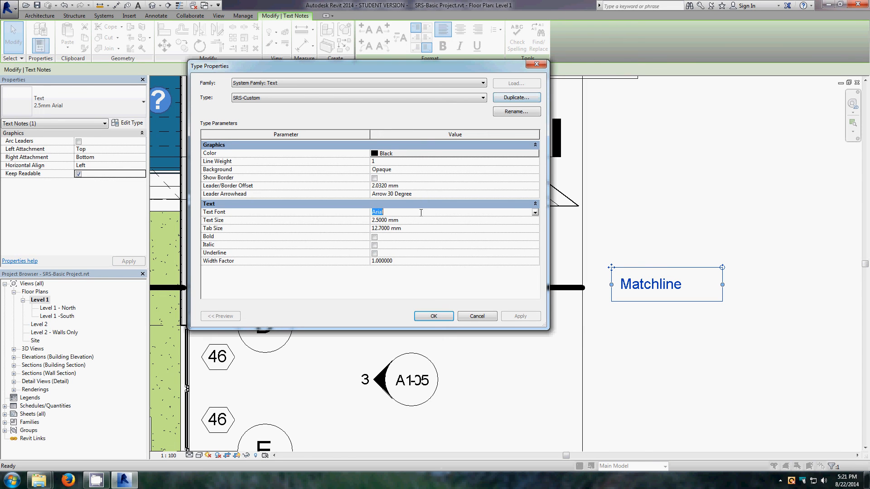
click(535, 213)
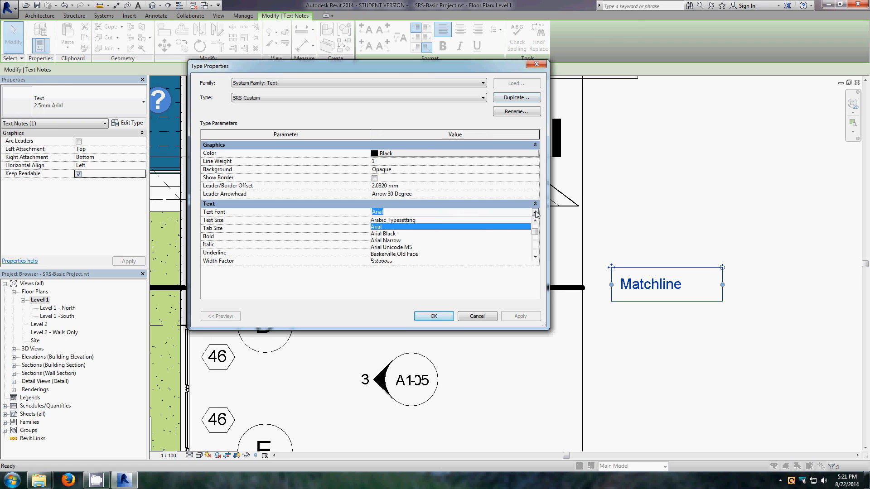
click(535, 257)
click(535, 257)
click(535, 257)
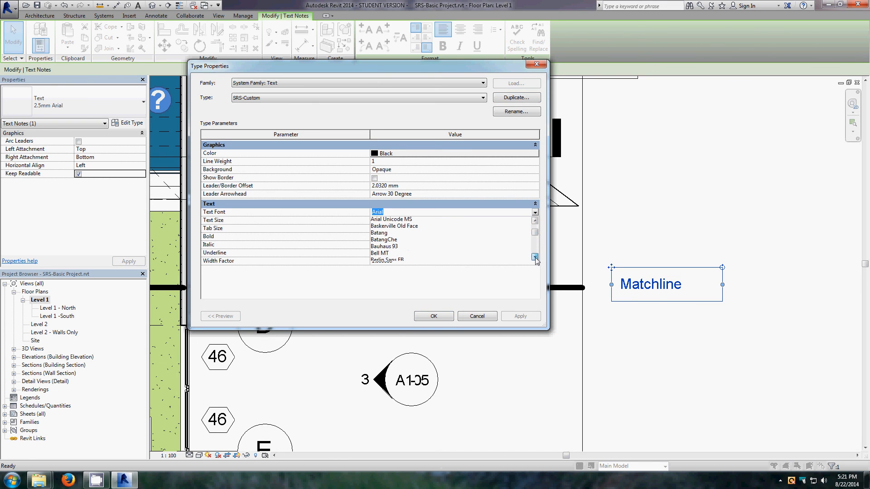
click(535, 257)
click(535, 257)
click(536, 257)
click(535, 258)
click(535, 257)
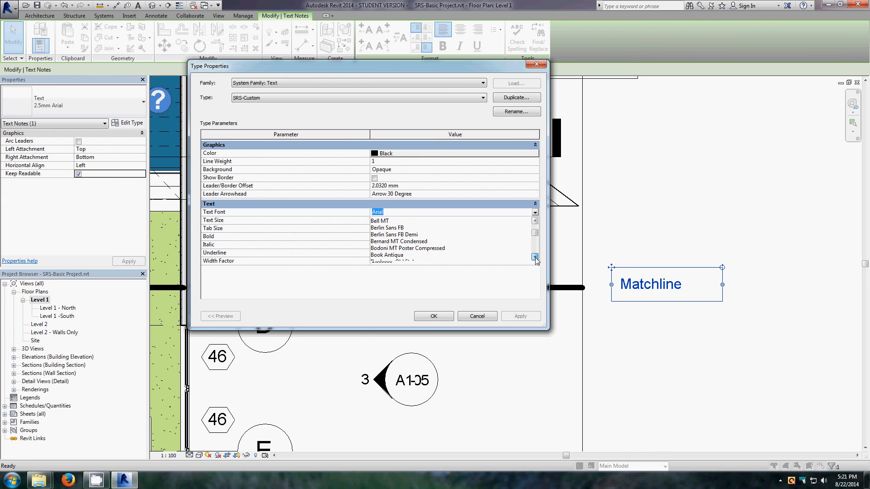
click(535, 257)
click(535, 258)
click(535, 257)
click(535, 257)
click(535, 257)
click(536, 257)
click(535, 258)
click(535, 257)
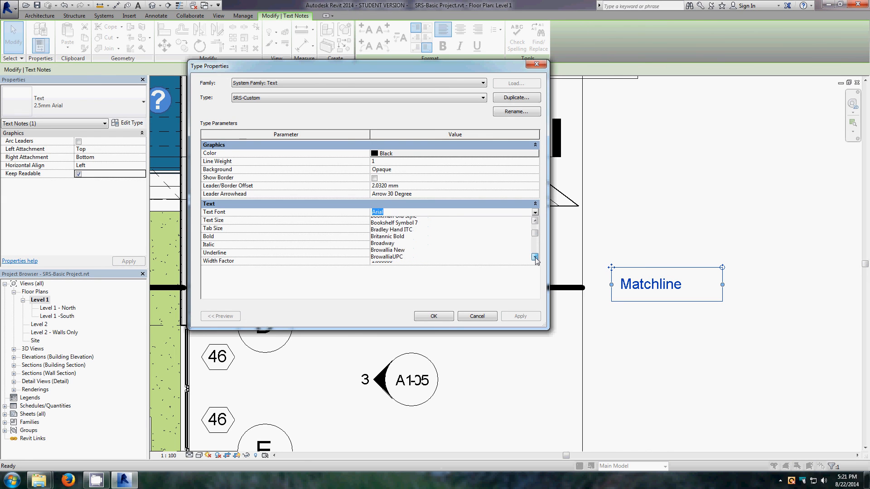
click(535, 257)
click(535, 258)
mouse_move(535, 235)
mouse_down()
mouse_move(535, 244)
mouse_move(538, 237)
mouse_up()
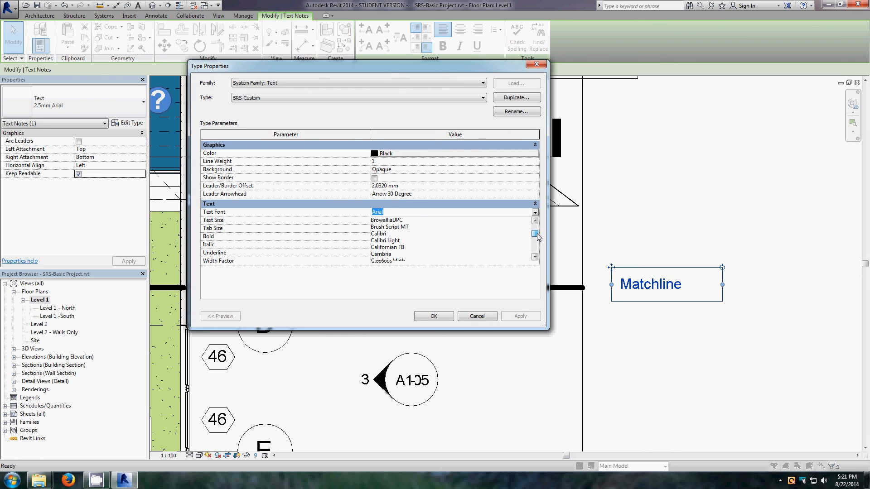
click(535, 257)
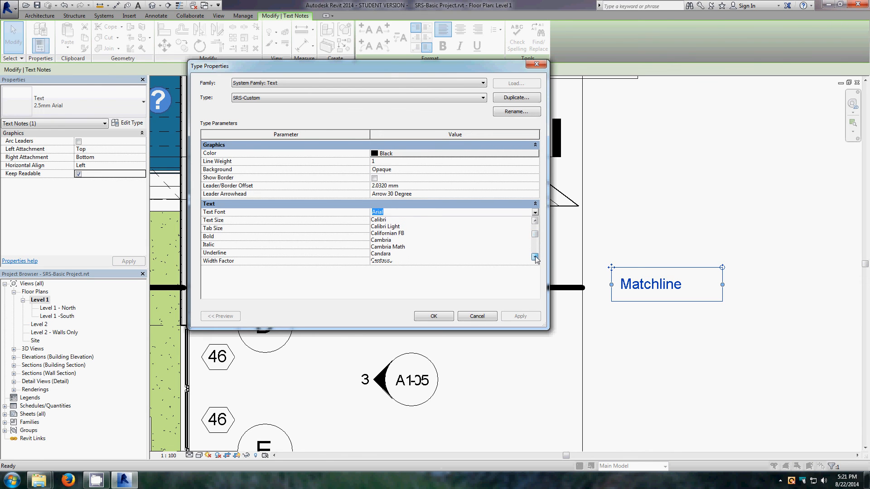
click(536, 257)
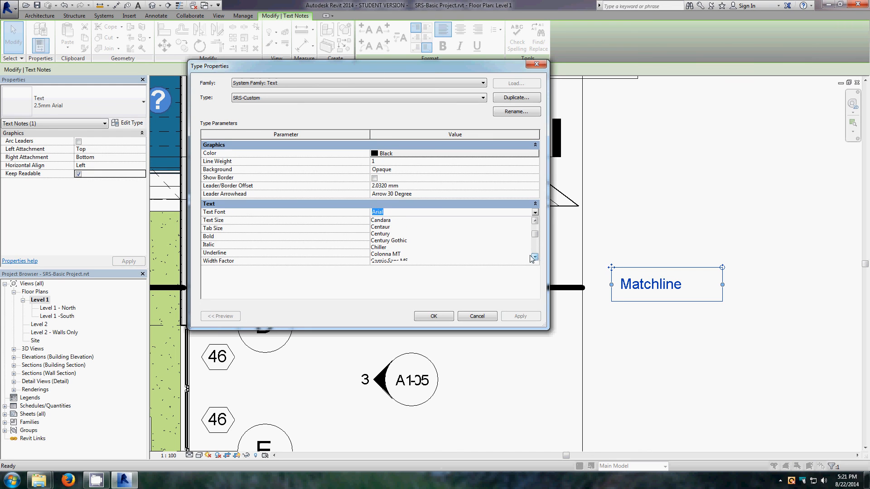
click(379, 248)
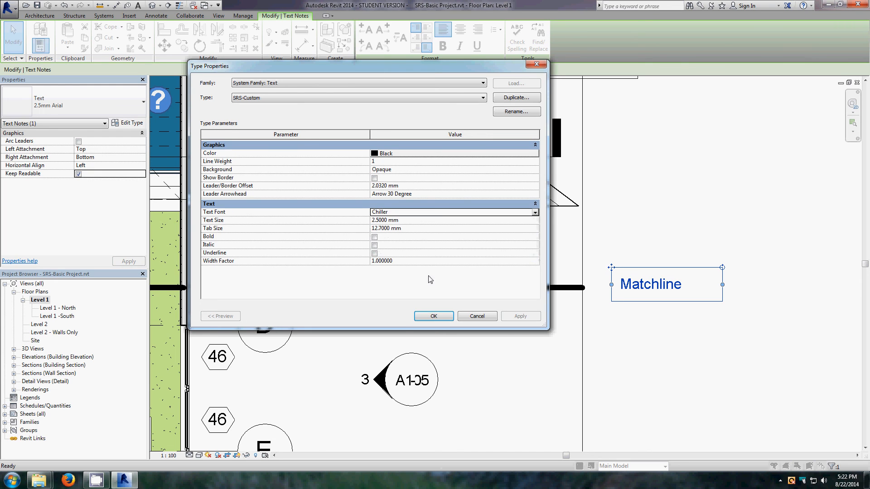
- Set the SRS-Custom text size to 5 mm, make it bold, and apply the type to the Matchline note
click(415, 220)
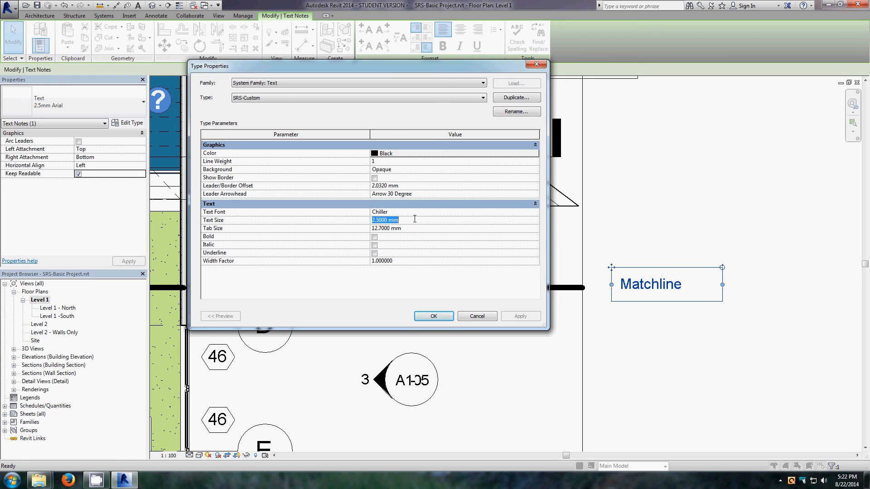
text(5)
click(374, 238)
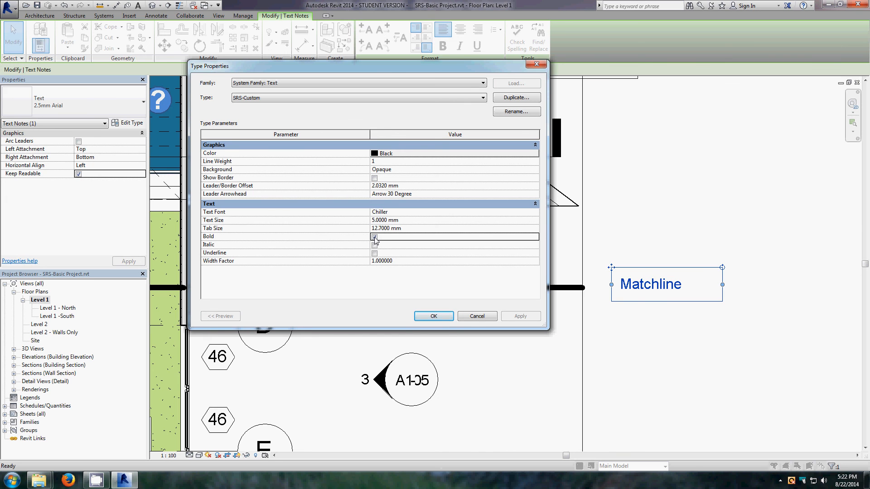
click(433, 318)
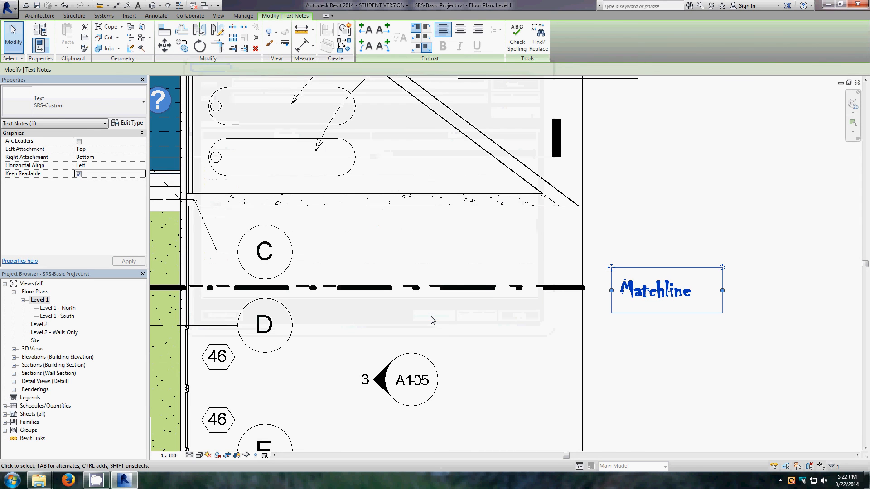
click(704, 355)
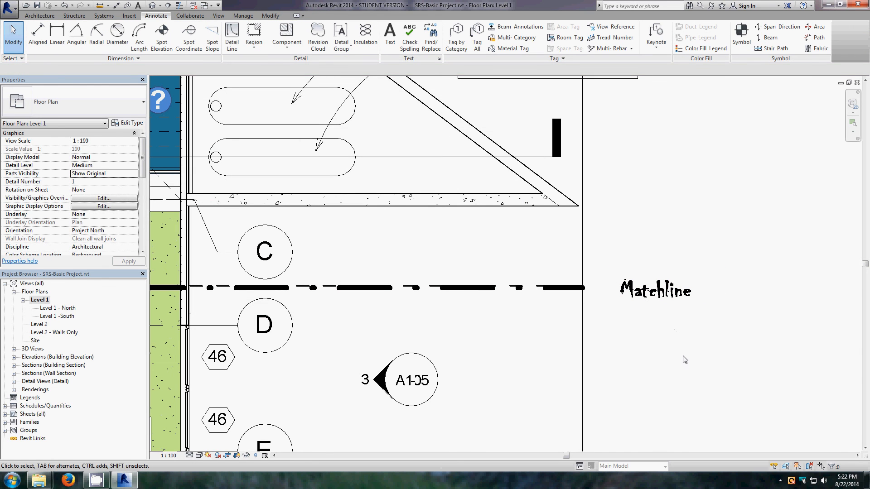
click(661, 298)
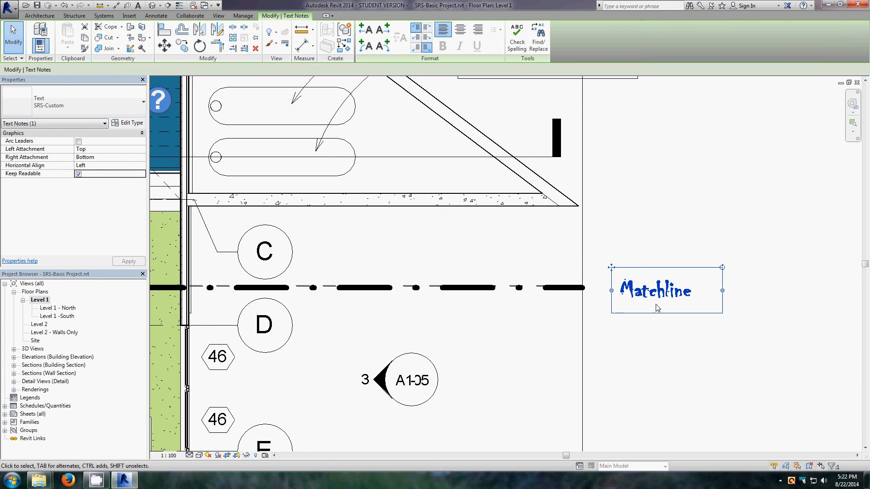
- Try the 2.5mm Arial type on the Matchline note, and settle on the SRS - Custom text type
click(142, 107)
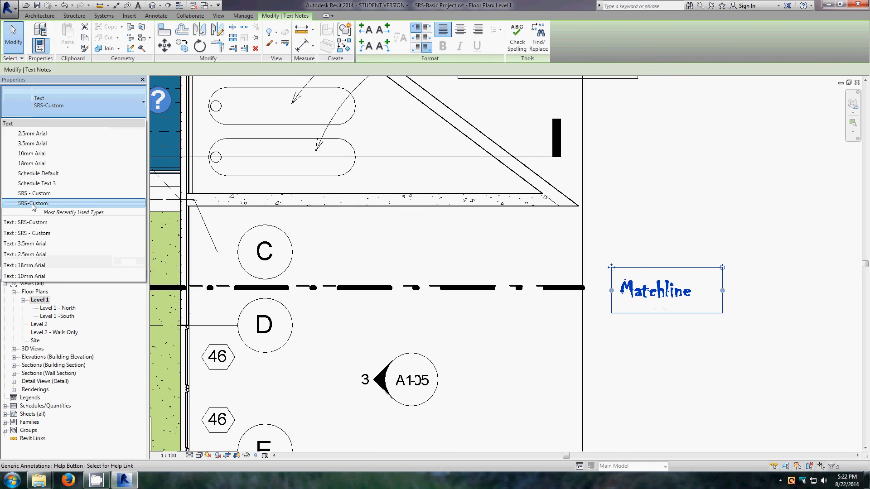
click(35, 134)
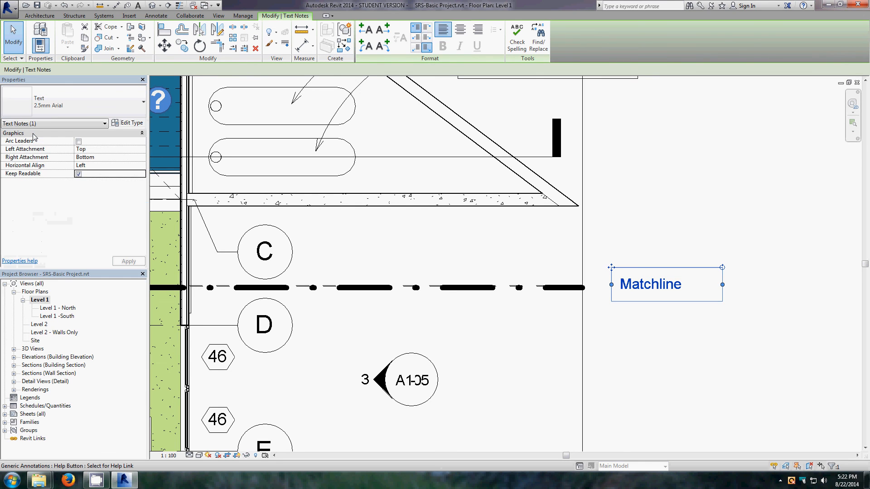
click(136, 104)
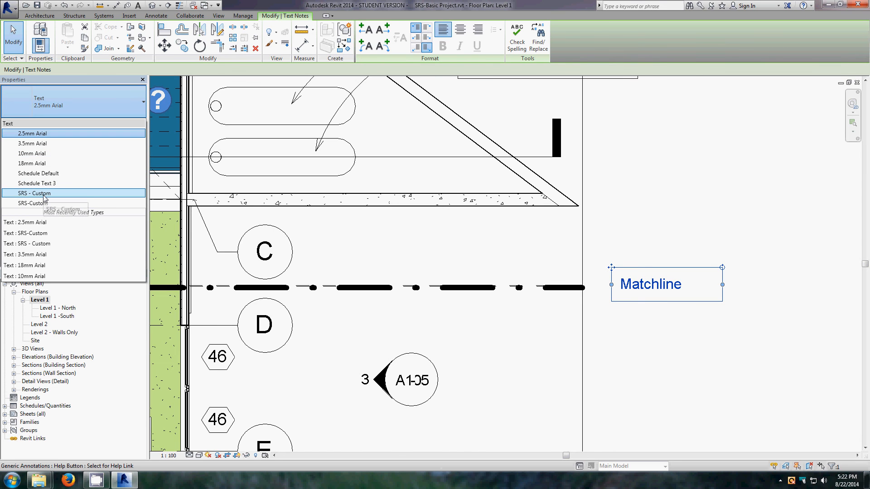
click(44, 194)
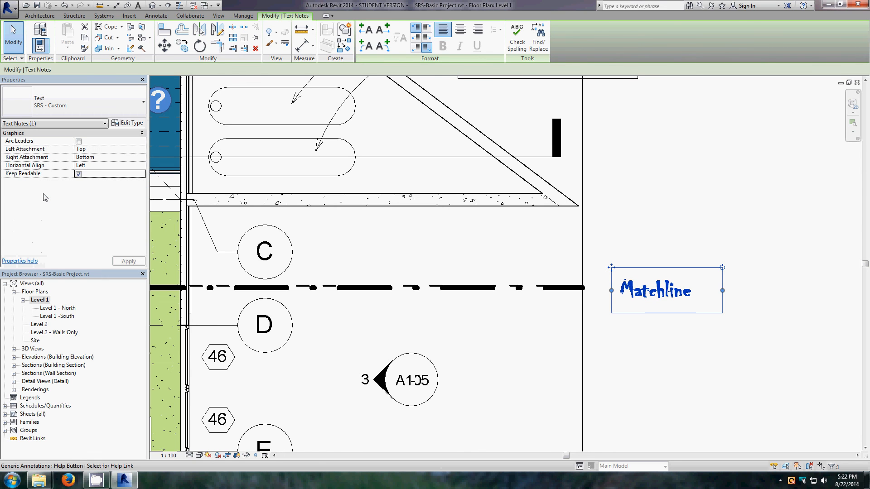
click(744, 386)
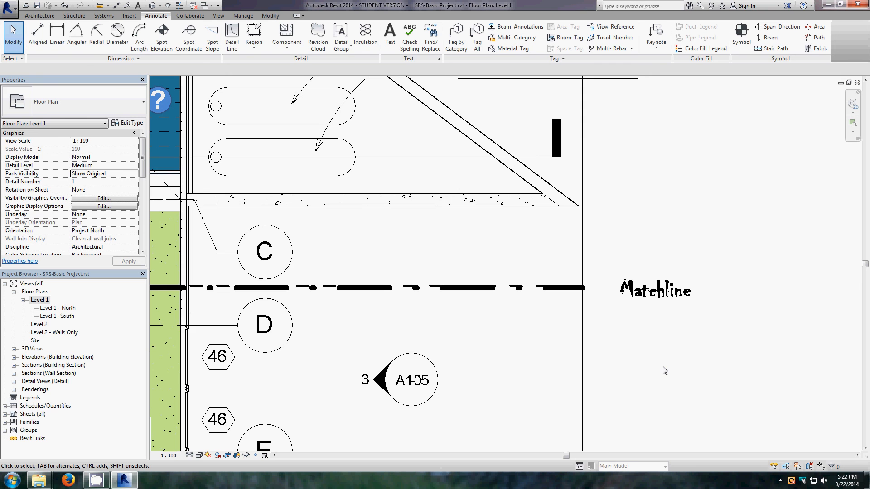
- Place a view reference targeting Floor Plan: Level 1 - North just above the matchline, near its east end
scroll(716, 380, down, 2)
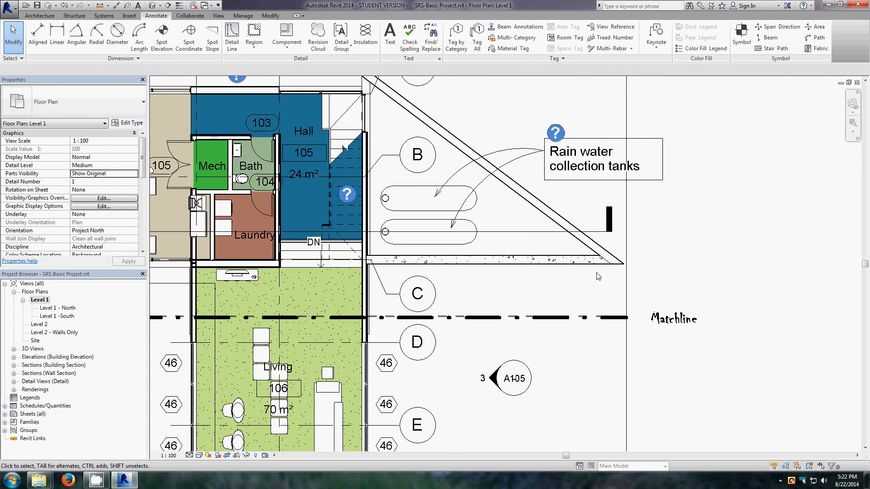
scroll(687, 398, down, 1)
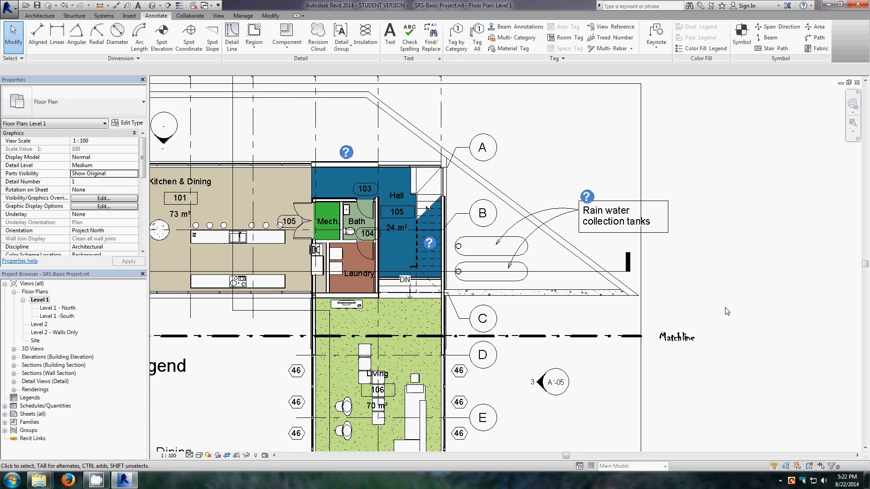
click(218, 16)
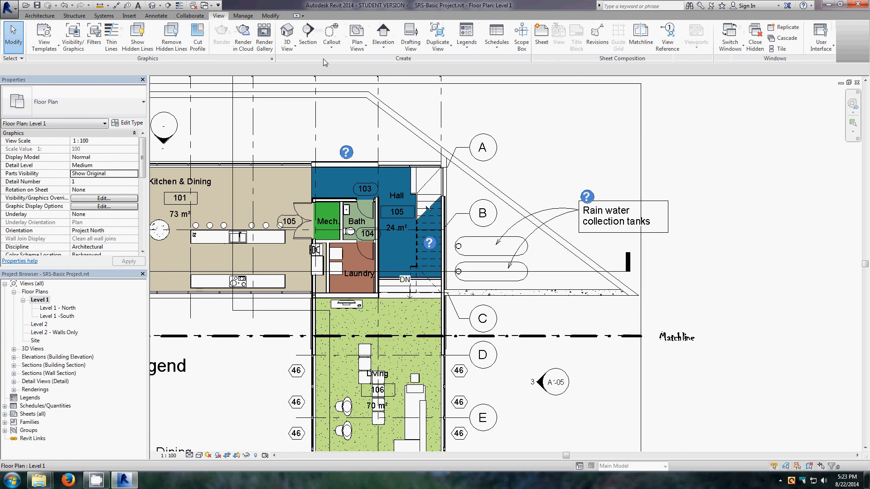
click(663, 36)
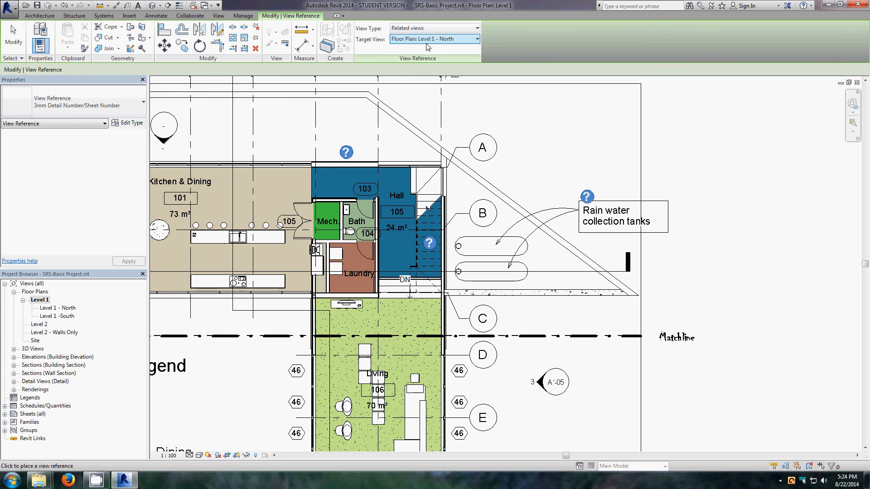
click(607, 325)
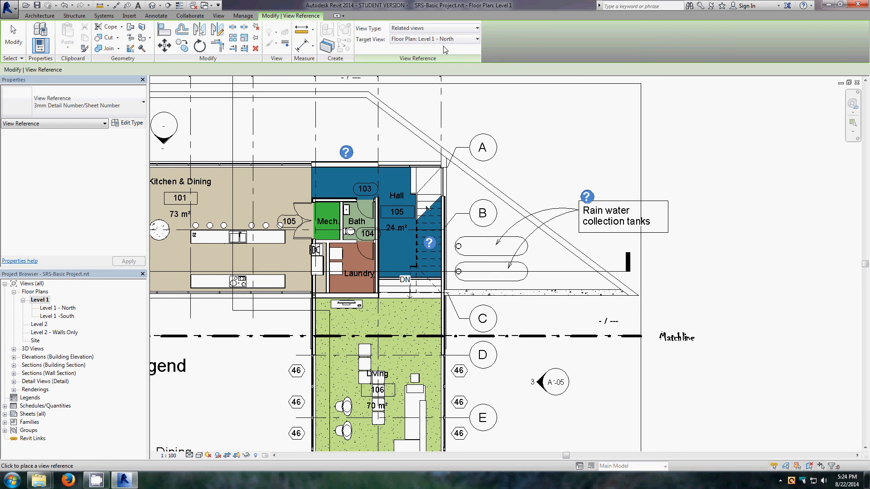
- Place a second view reference, targeting Floor Plan: Level 1 -South, just below the matchline under the first one
click(477, 39)
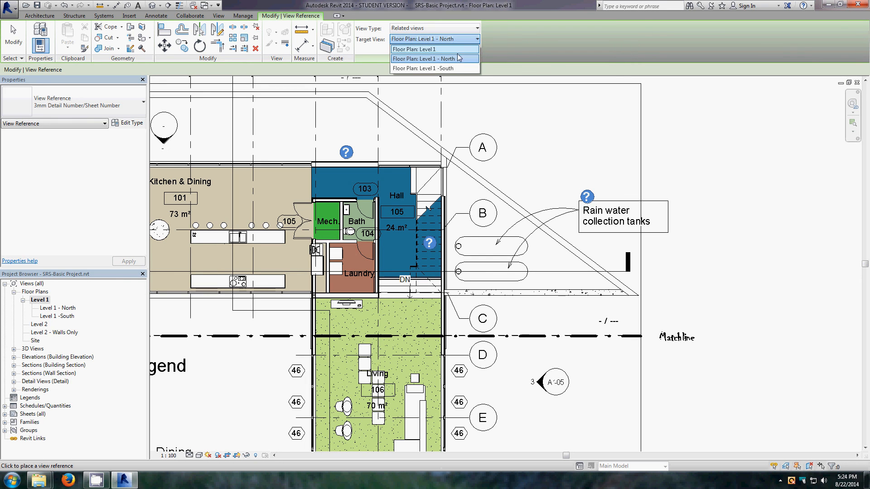
click(443, 68)
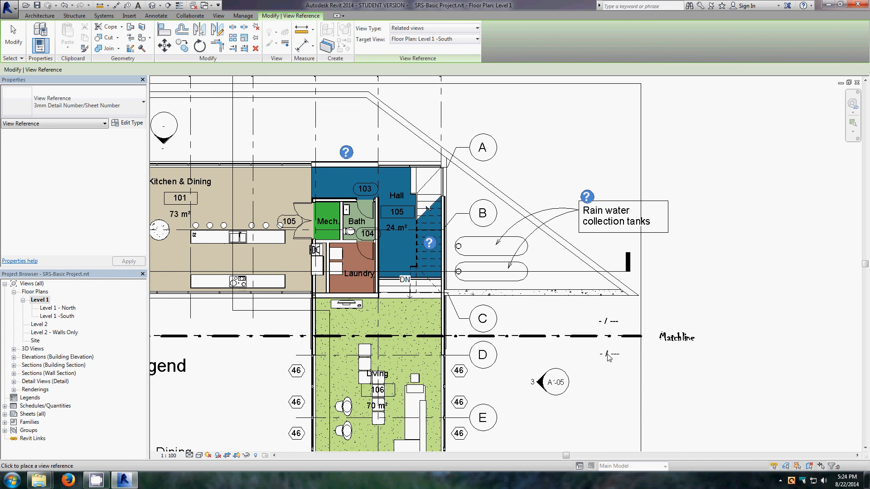
click(609, 358)
key(Escape)
key(Escape)
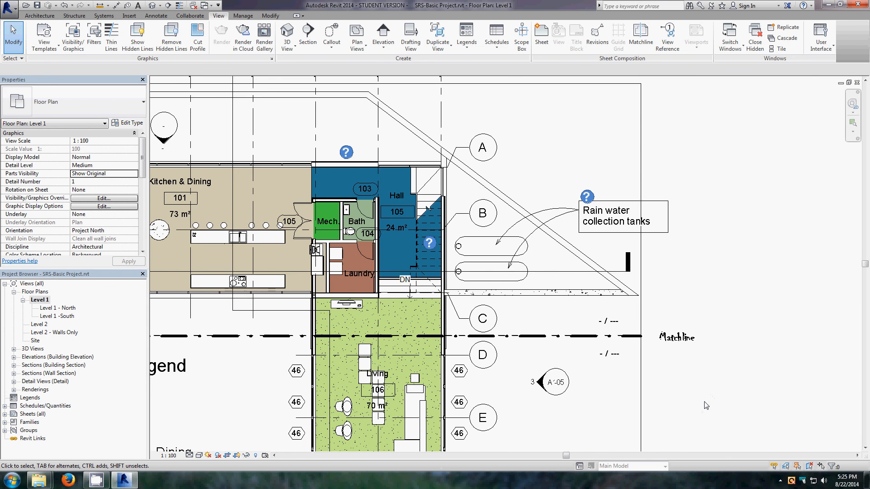
- Create a view template named Furniture from the Level 1 floor plan, replacing the existing template of that name
scroll(705, 405, down, 4)
scroll(489, 420, down, 1)
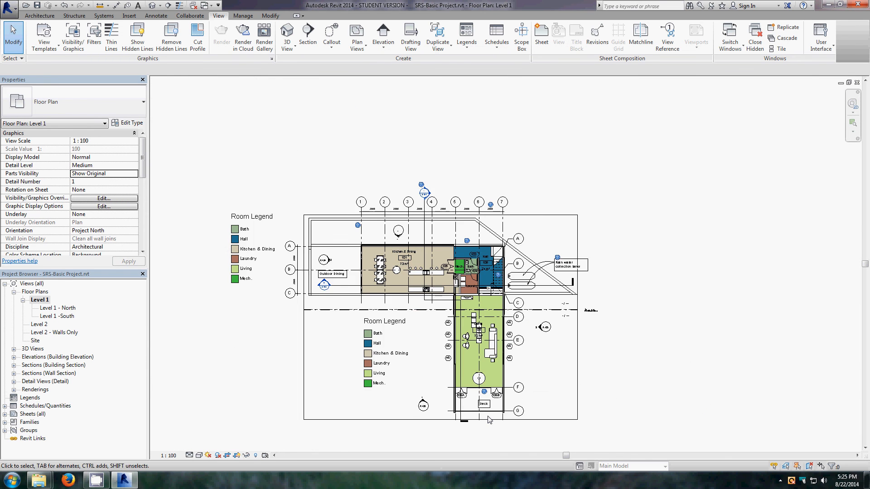
scroll(489, 420, up, 1)
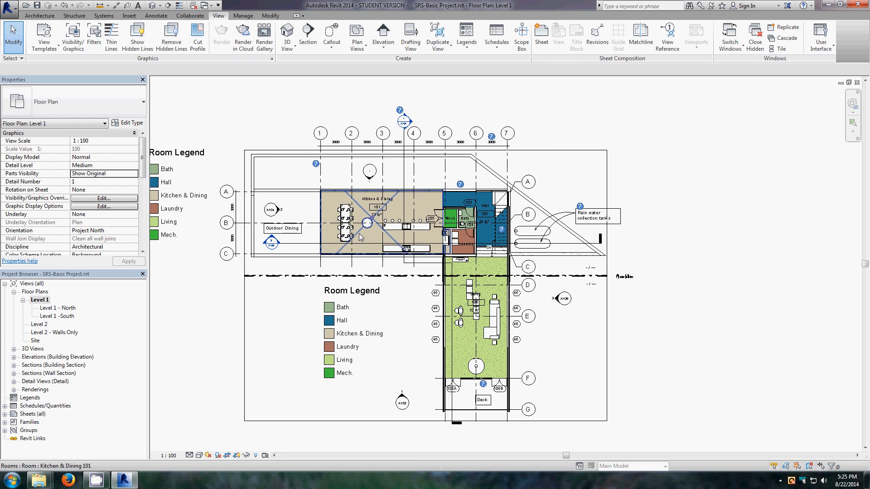
scroll(361, 237, up, 1)
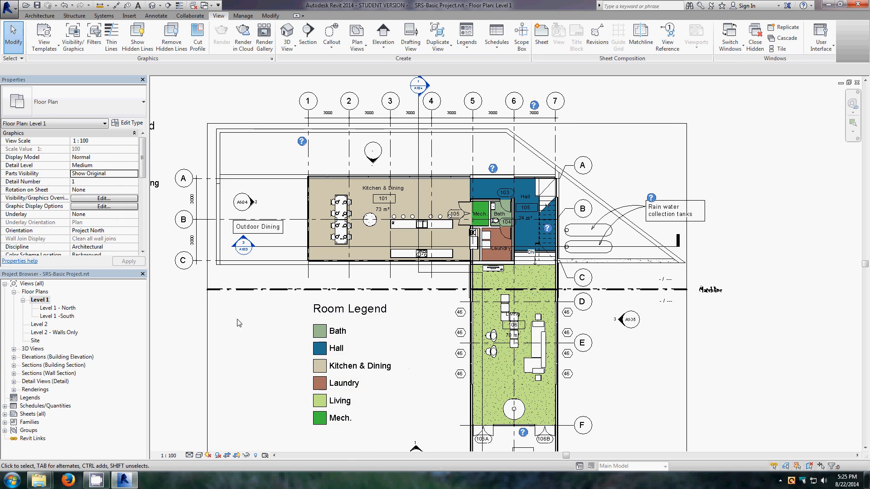
right_click(39, 301)
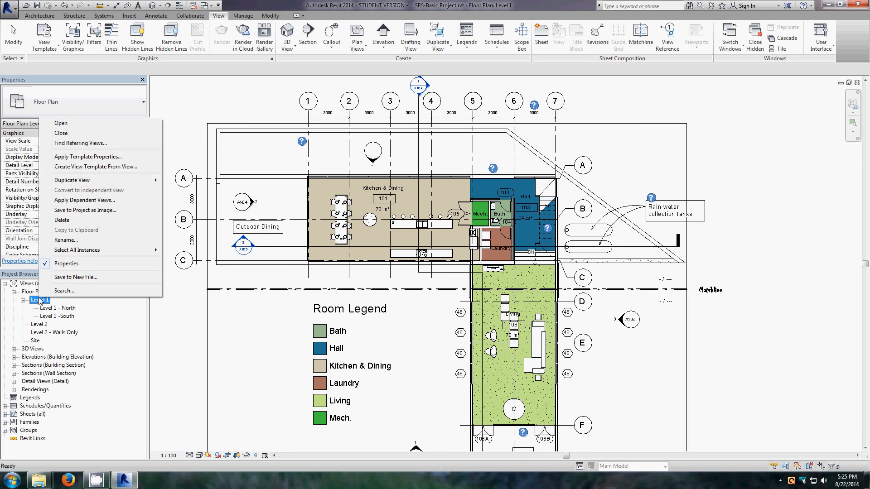
click(79, 171)
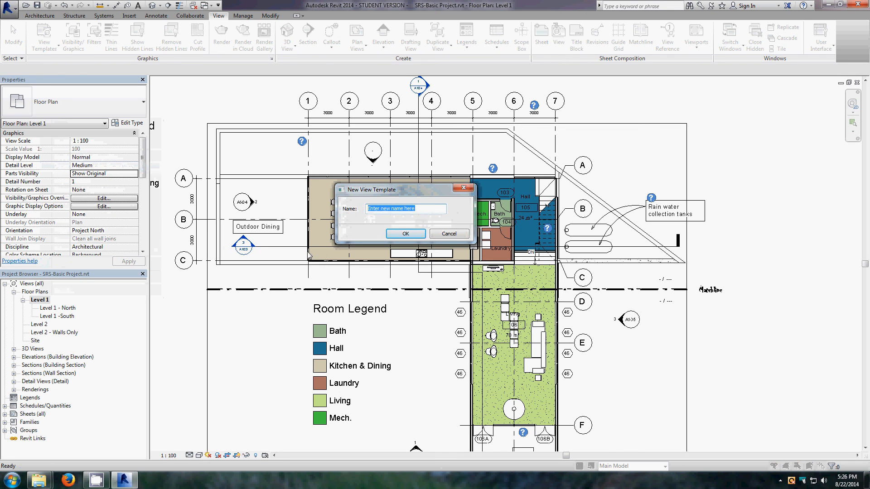
text(Furn)
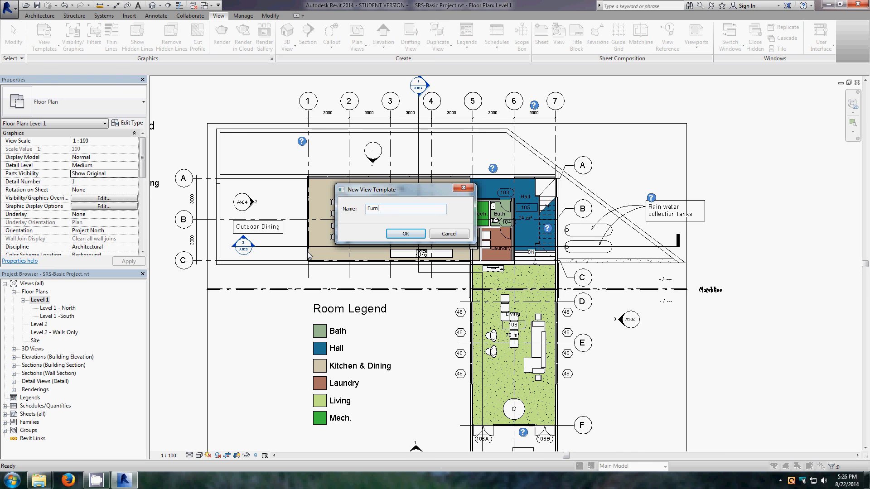
text(iture)
click(404, 234)
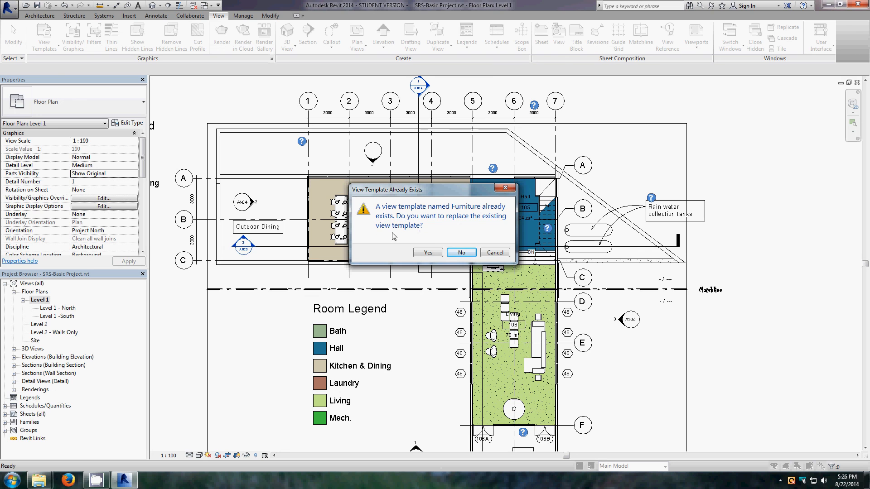
click(425, 254)
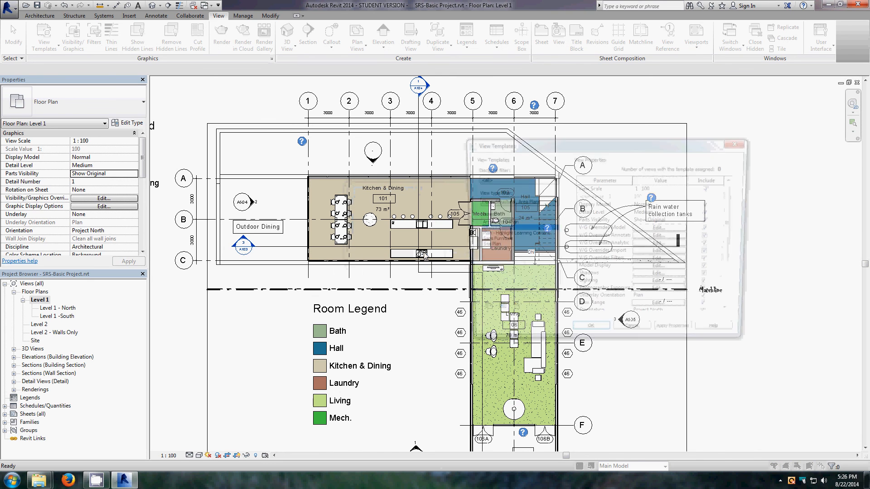
- Try to duplicate the Furniture view template under the name Sans Furniture
drag(556, 145, 391, 140)
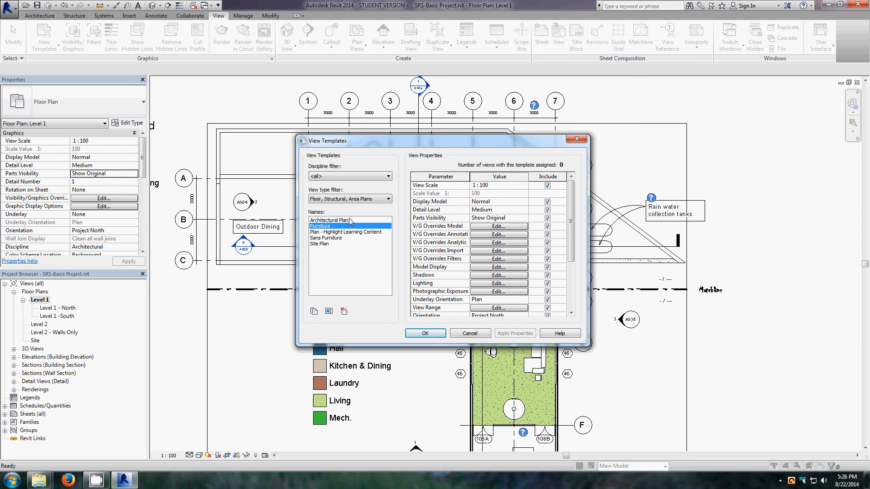
drag(371, 140, 469, 132)
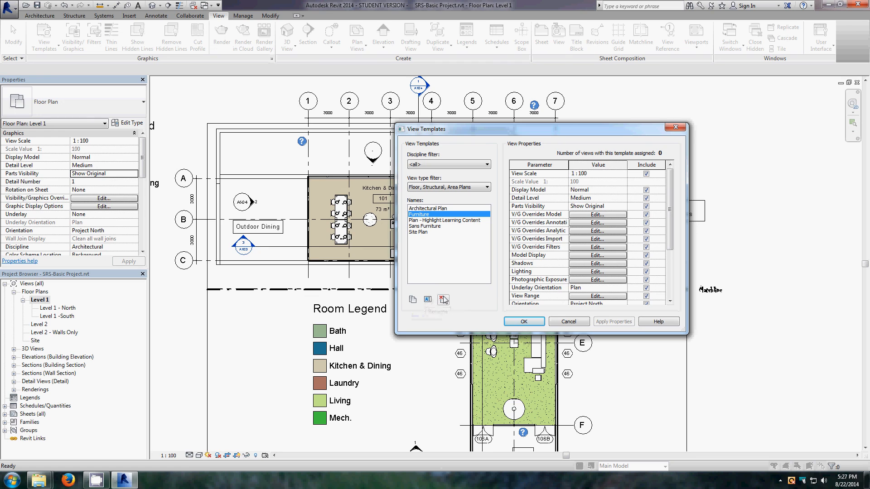
click(413, 299)
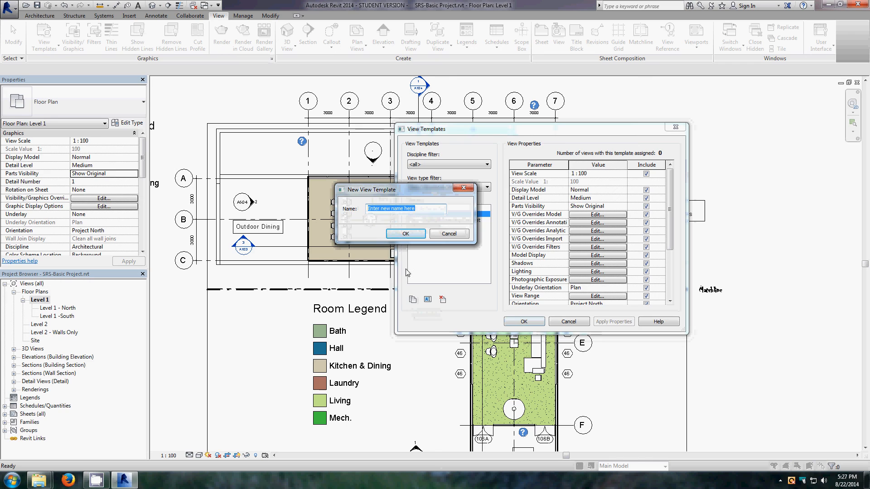
text(Sans Furniture)
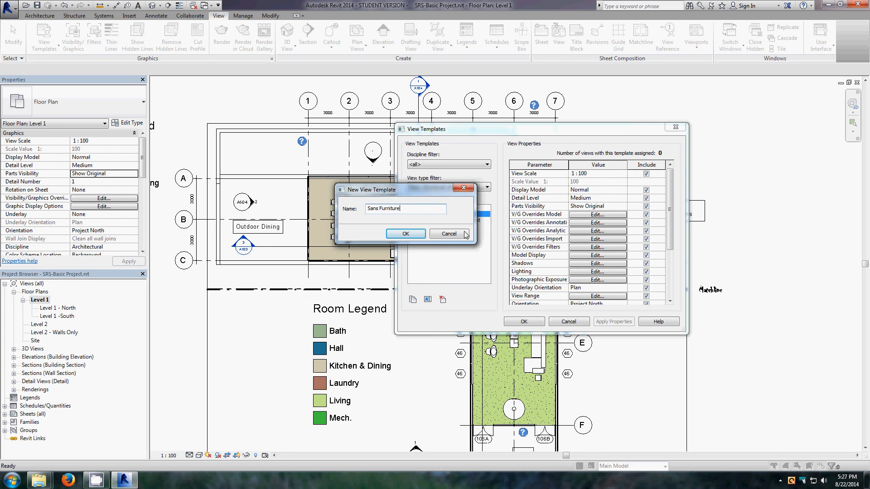
click(403, 234)
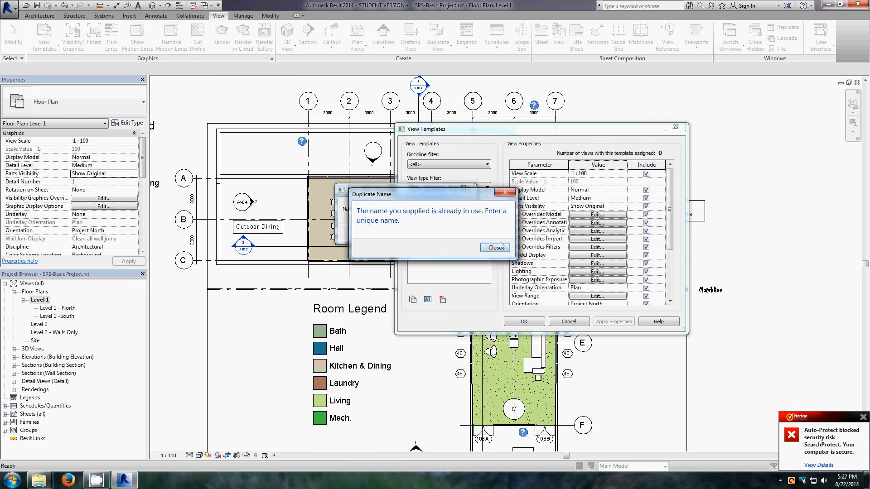
click(494, 250)
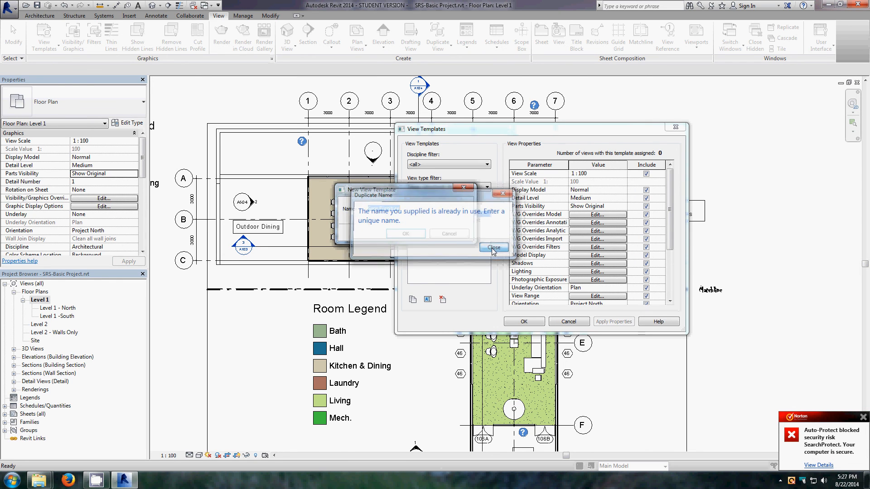
click(450, 234)
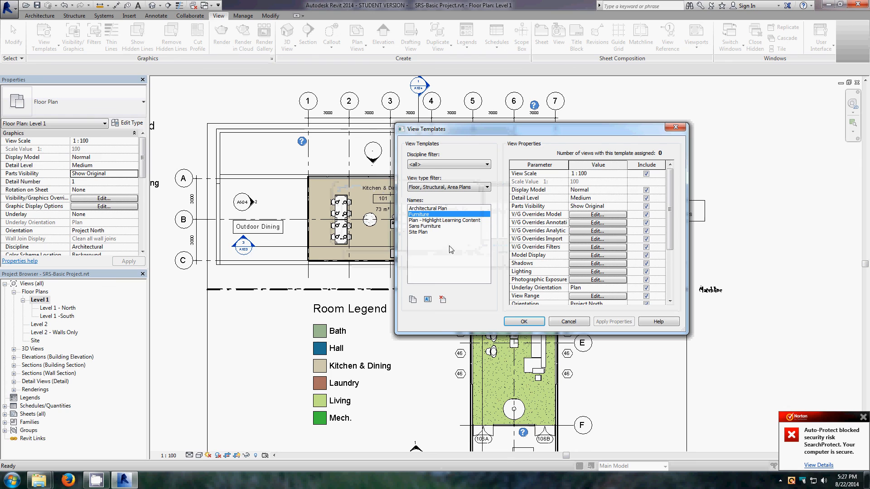
- Delete the existing Sans Furniture view template and duplicate the Furniture template under the name Sans Furniture
click(424, 226)
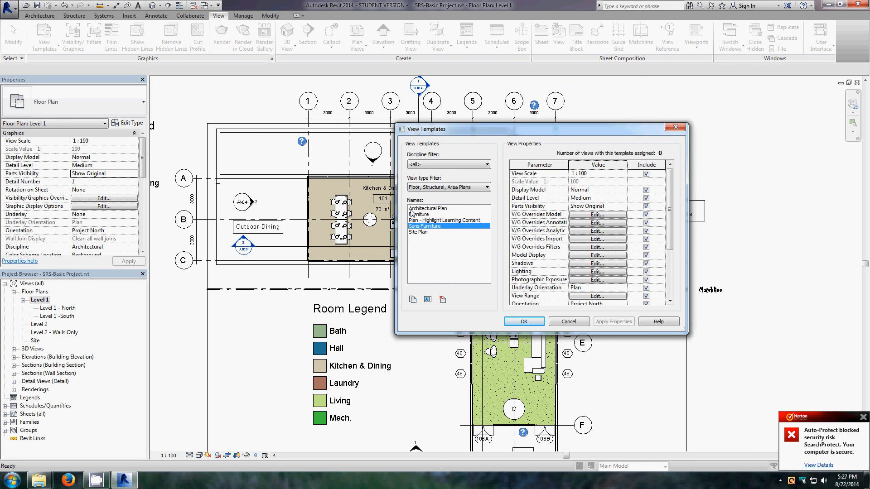
click(443, 301)
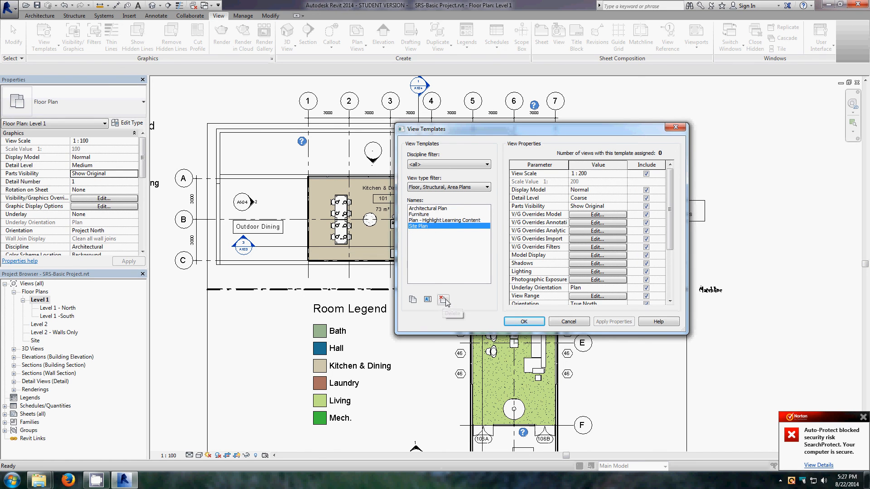
click(423, 217)
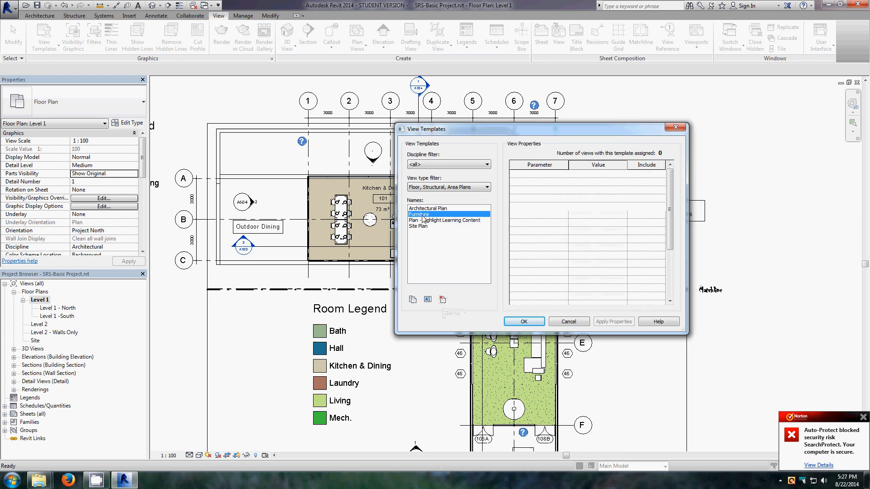
click(413, 299)
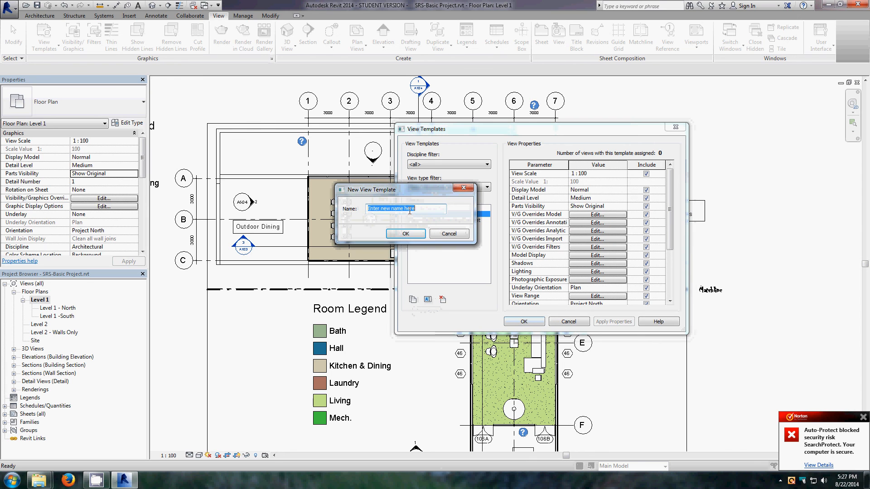
text(Sans Furnit)
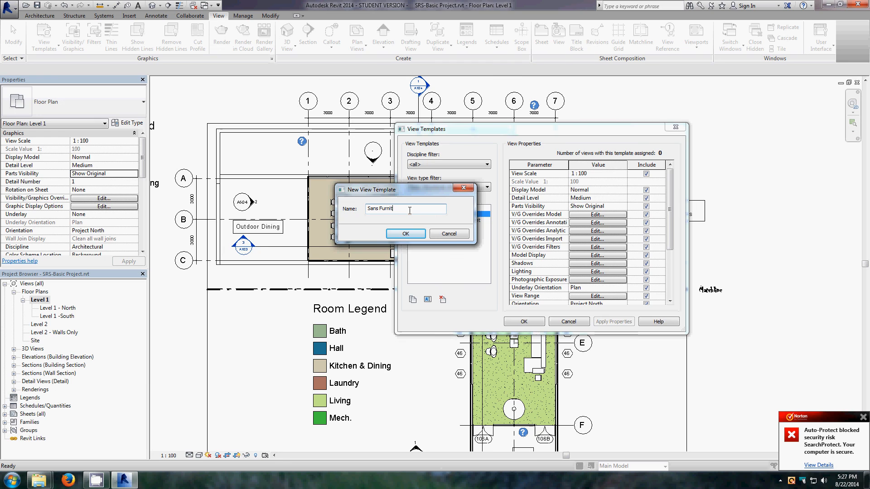
text(ure)
click(398, 235)
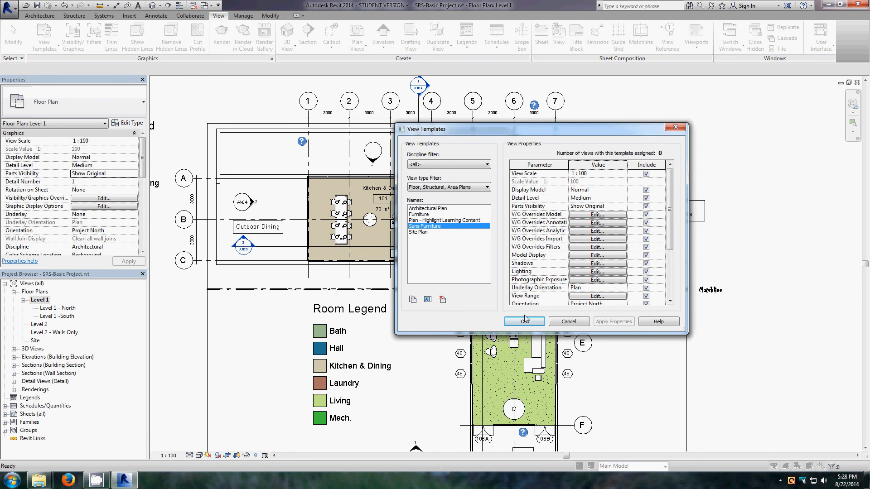
drag(518, 131, 611, 84)
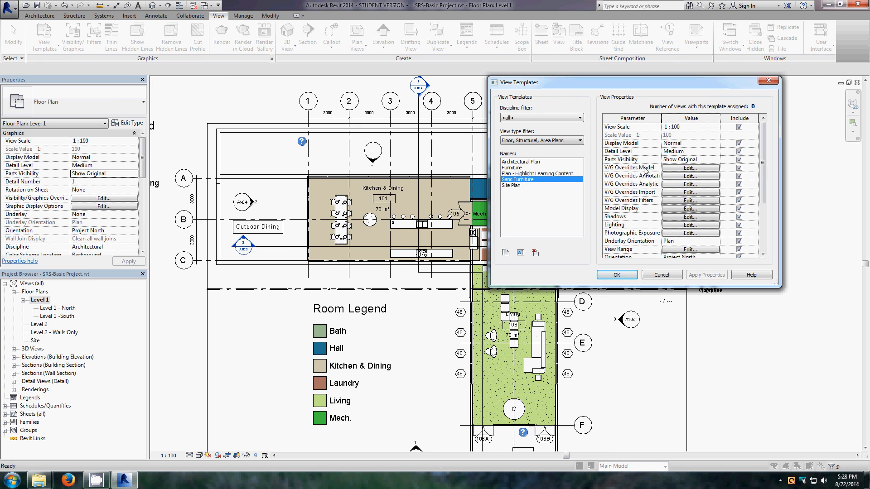
- Turn off the Furniture and Furniture Systems model categories in the Sans Furniture view template and save the template
click(688, 169)
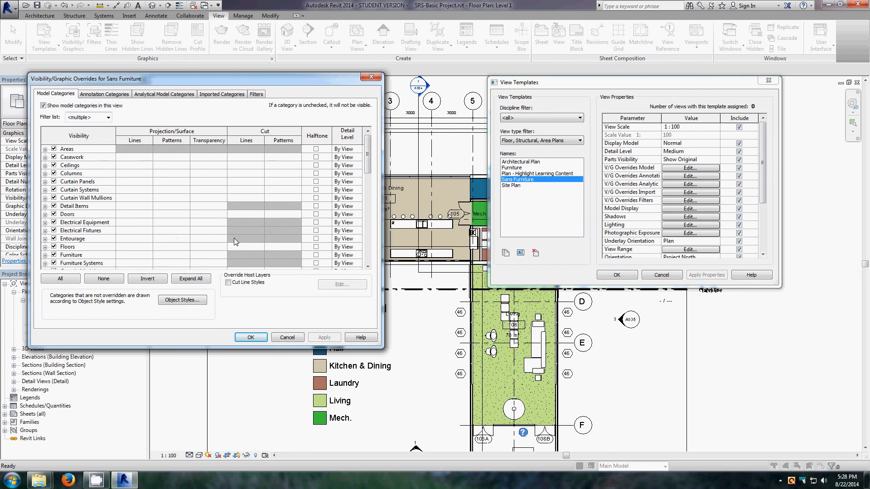
drag(368, 158, 368, 167)
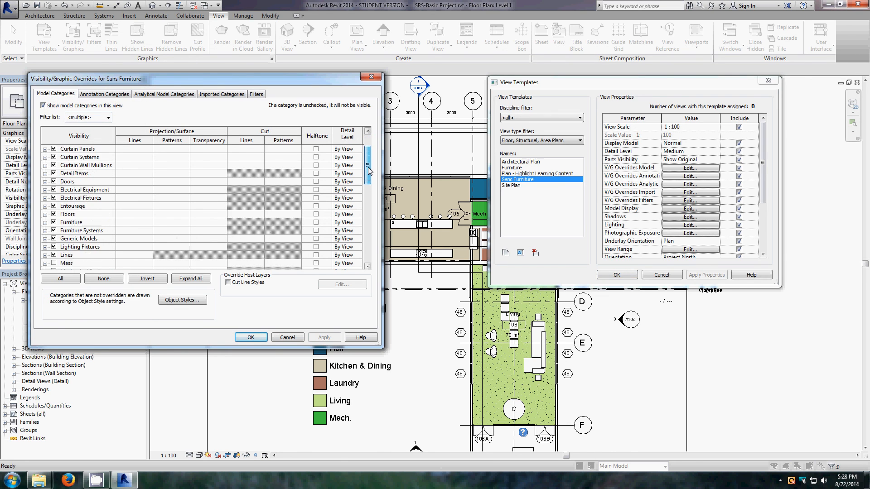
click(54, 222)
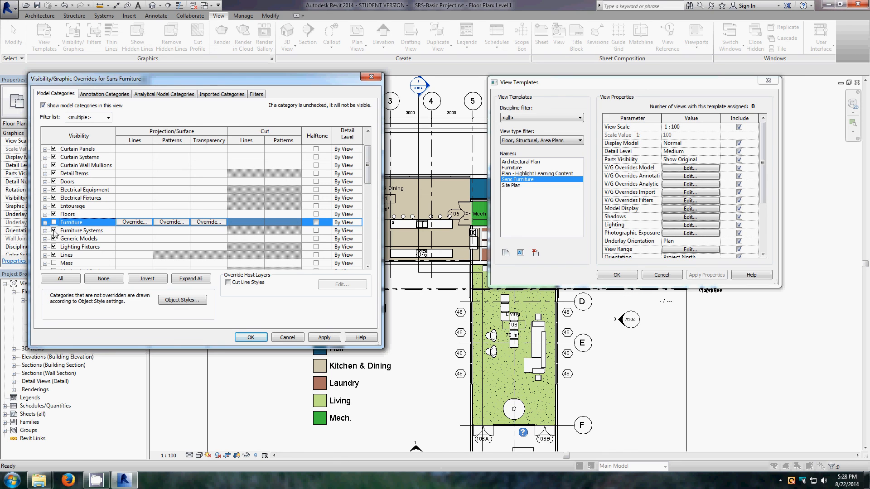
click(54, 231)
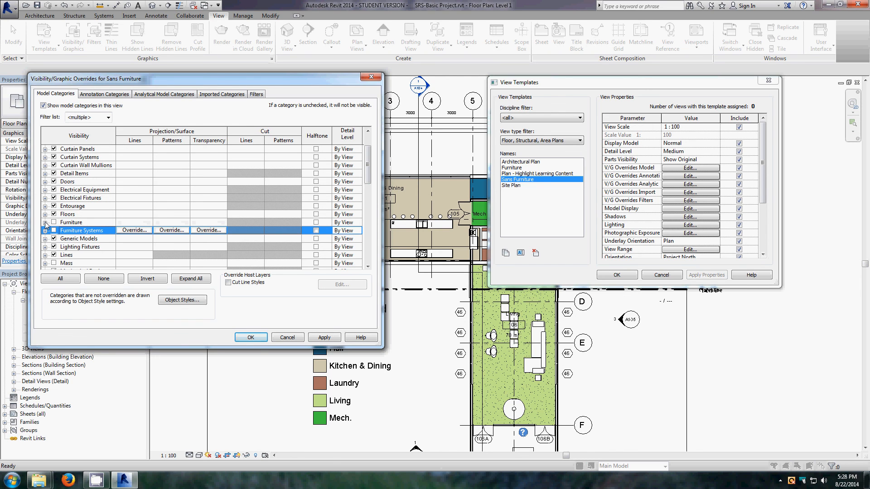
click(44, 223)
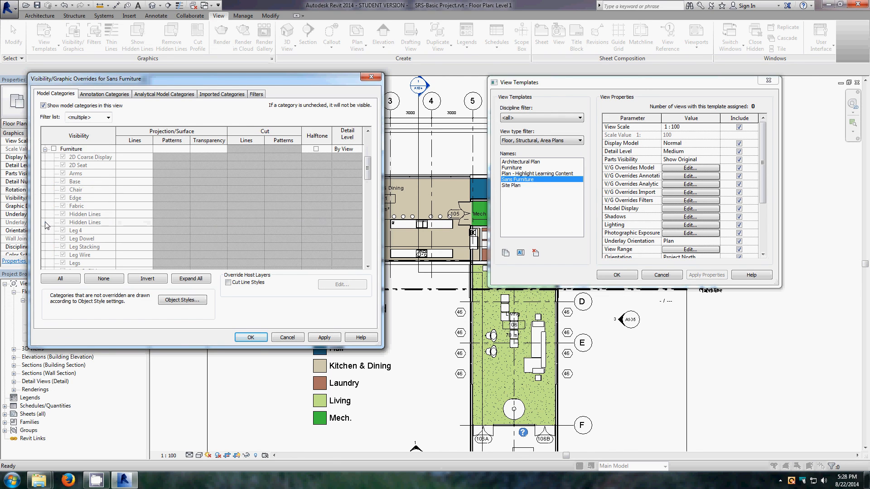
click(45, 149)
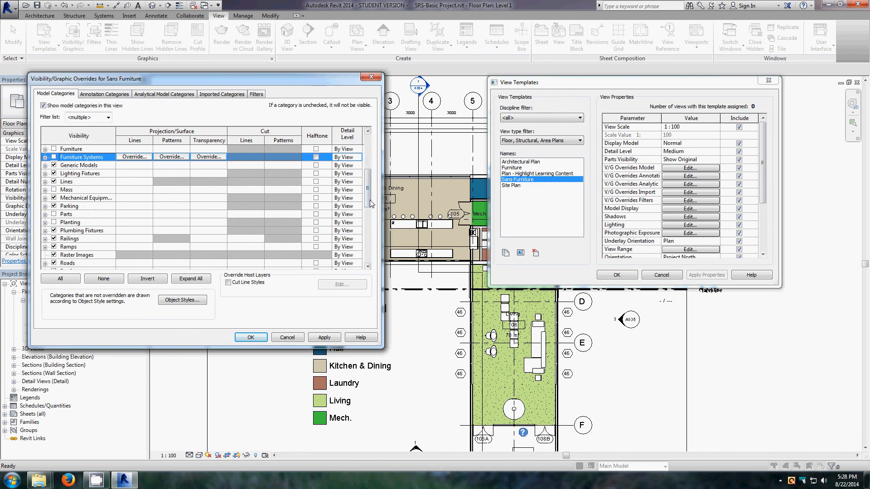
drag(371, 196, 372, 185)
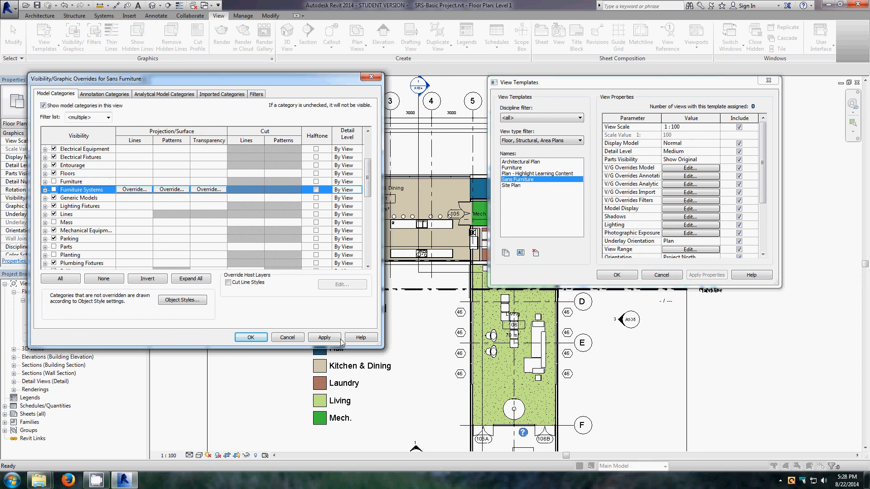
click(251, 338)
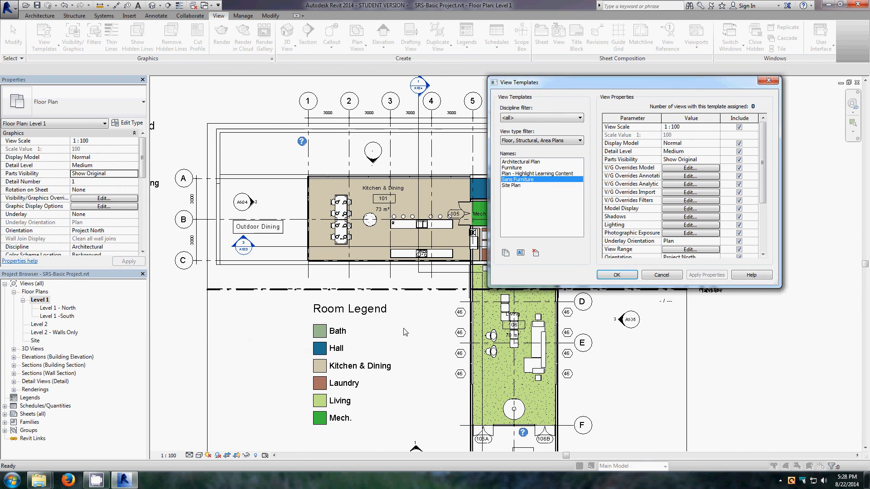
click(616, 275)
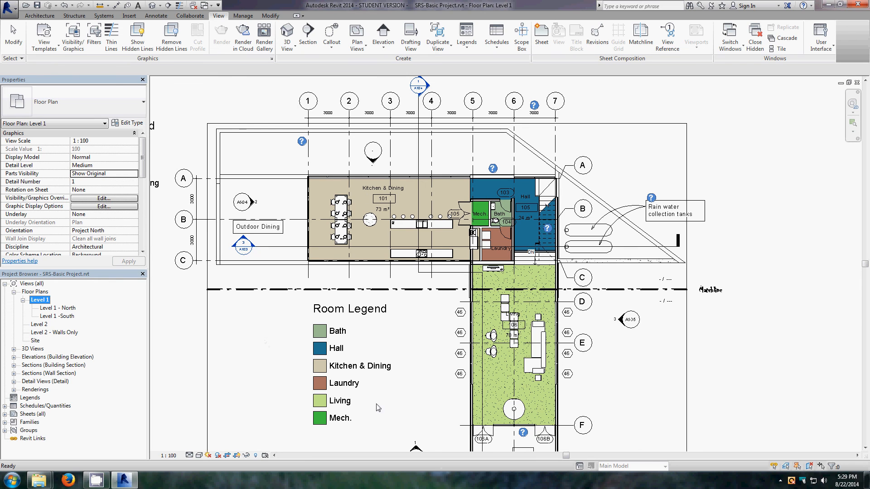
- Apply the Sans Furniture view template to the Level 1 floor plan
right_click(42, 302)
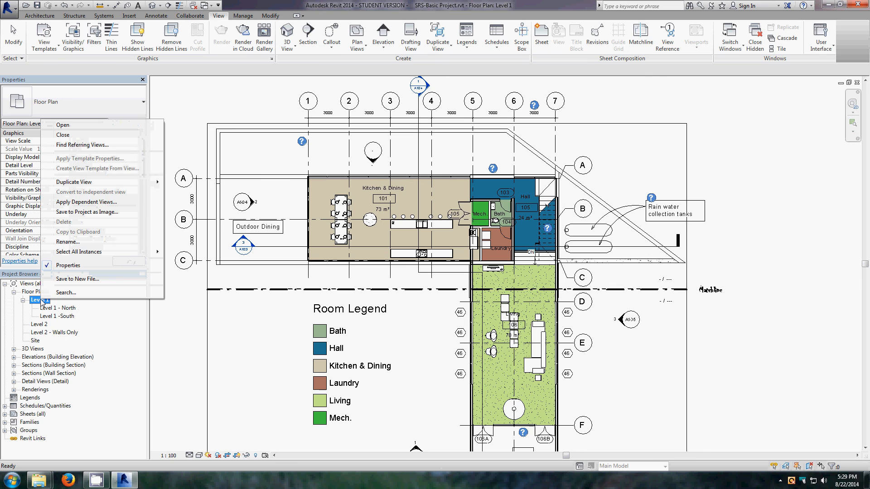
click(236, 341)
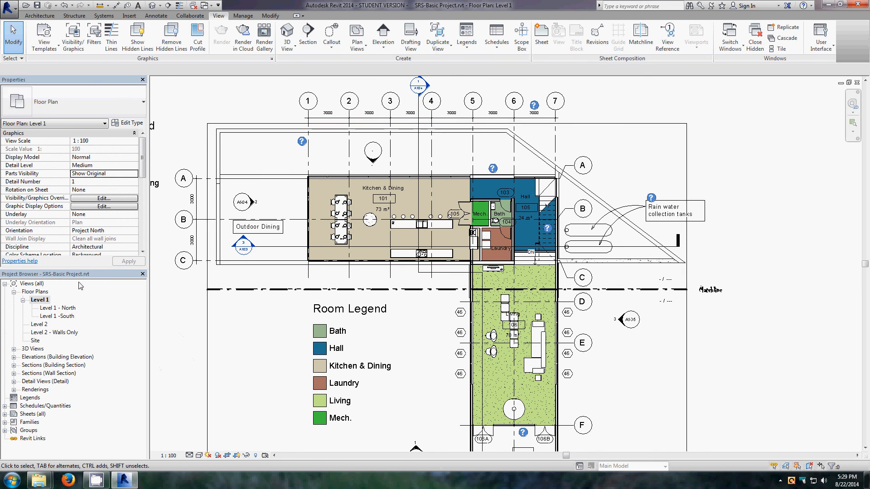
click(38, 300)
right_click(38, 301)
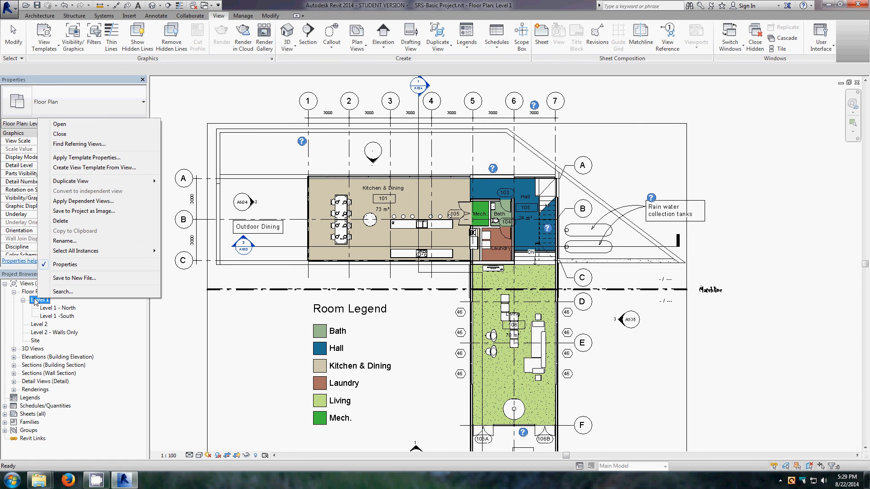
click(71, 159)
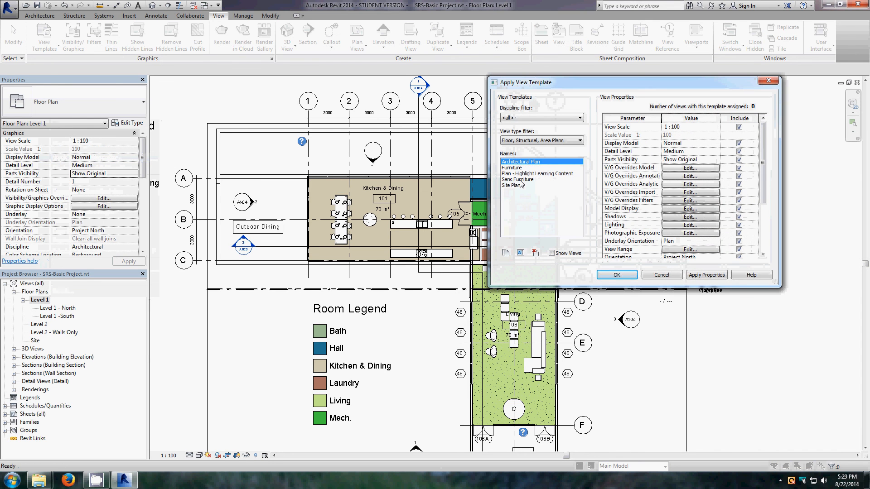
click(520, 180)
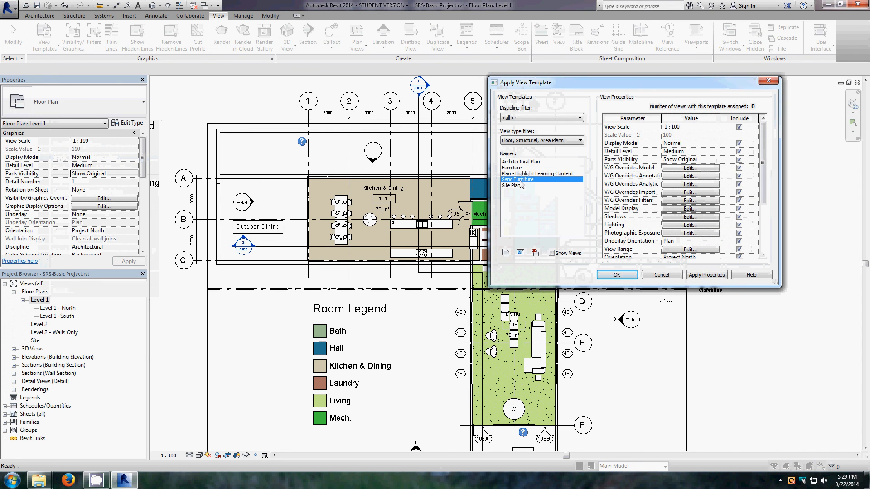
drag(579, 88, 626, 81)
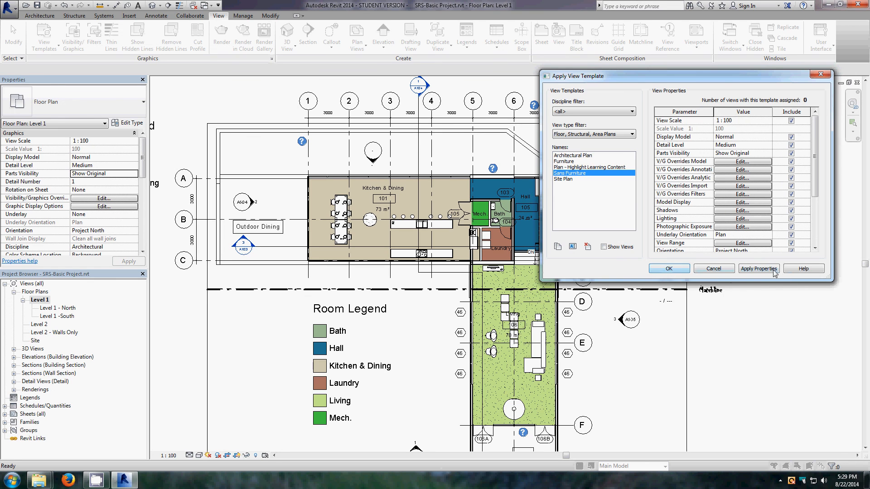
click(665, 270)
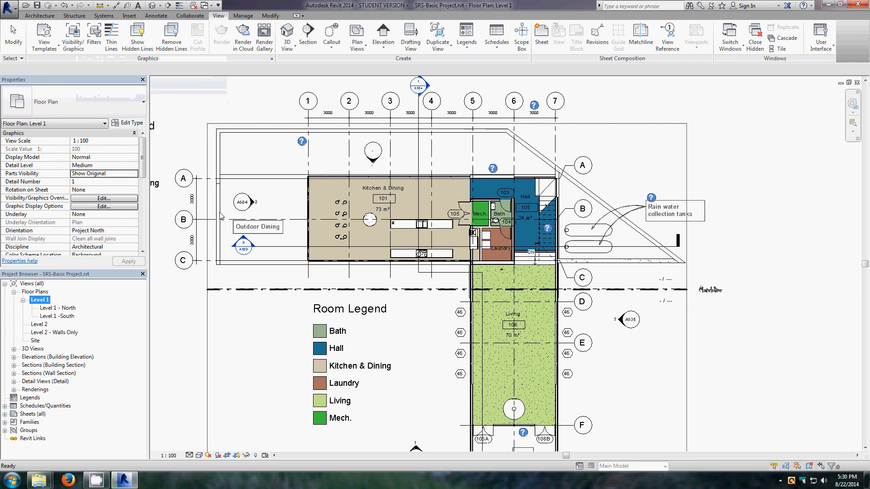
- Start applying template properties to the Level 1 plan and save the project from the save reminder
right_click(44, 300)
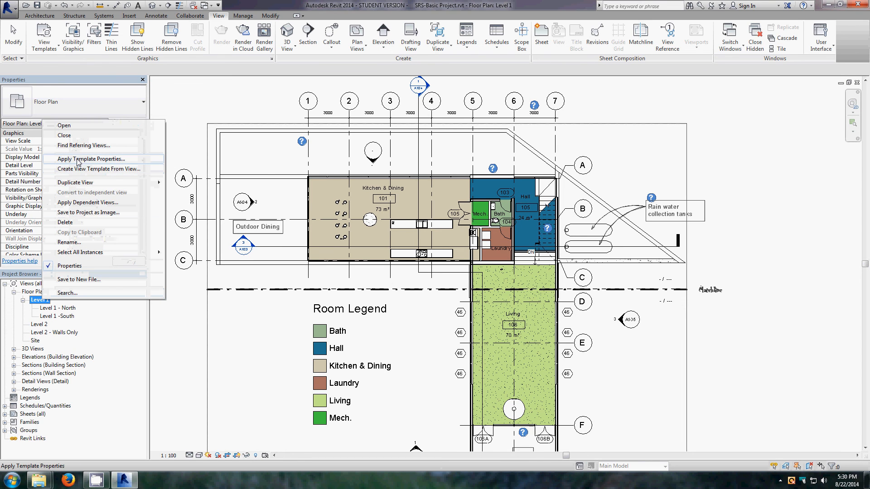
right_click(35, 301)
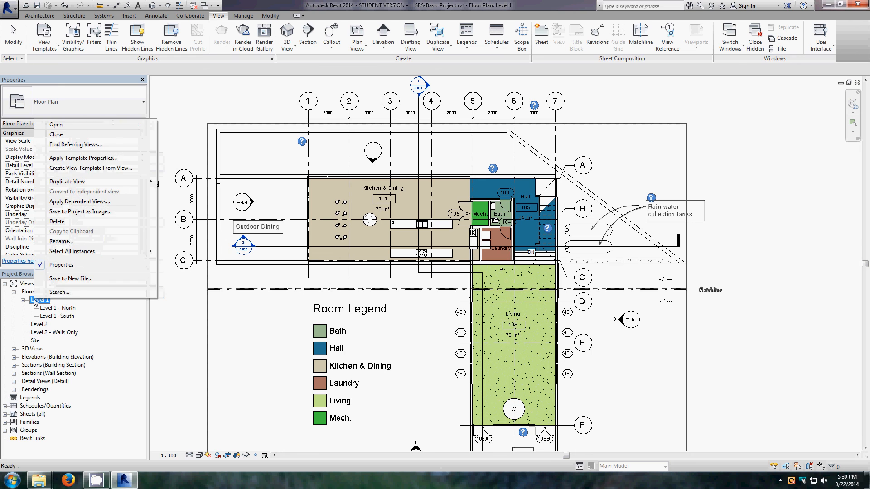
click(73, 160)
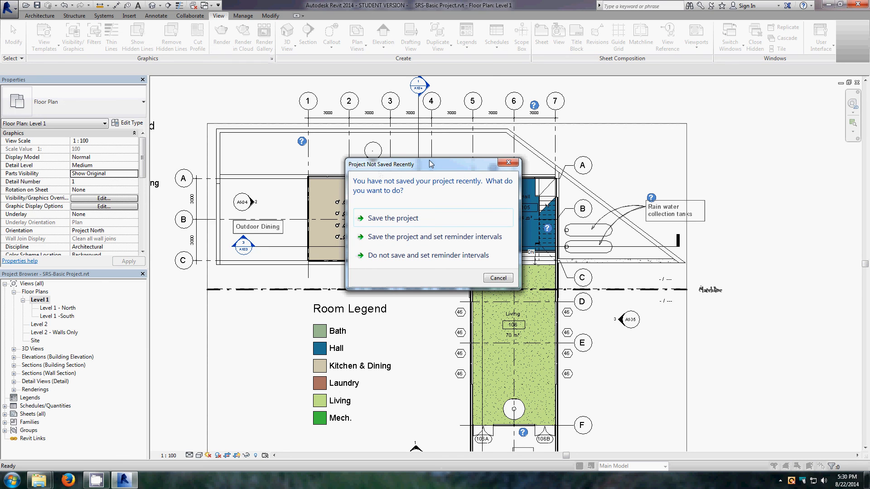
drag(420, 166, 403, 138)
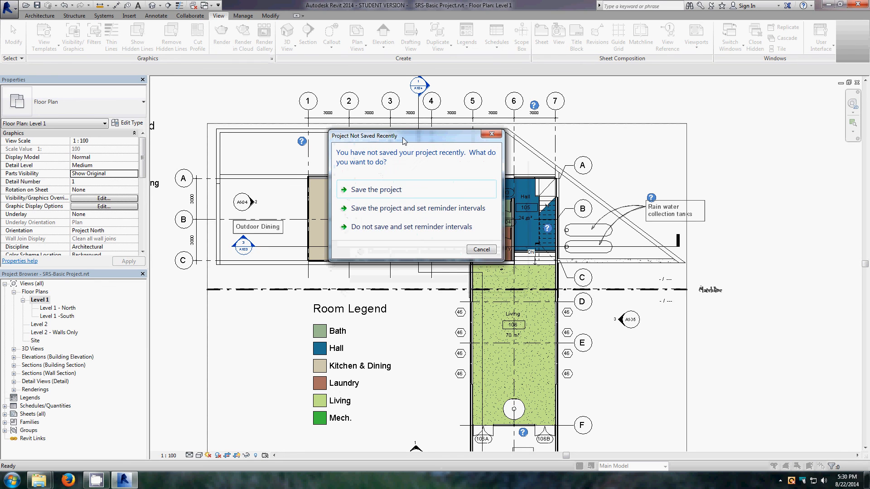
click(368, 190)
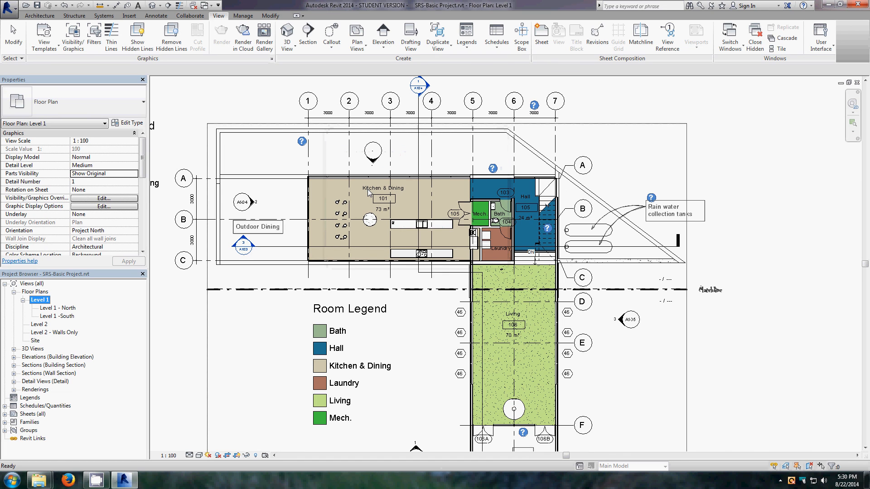
- Apply the Furniture view template to the Level 1 floor plan
right_click(38, 300)
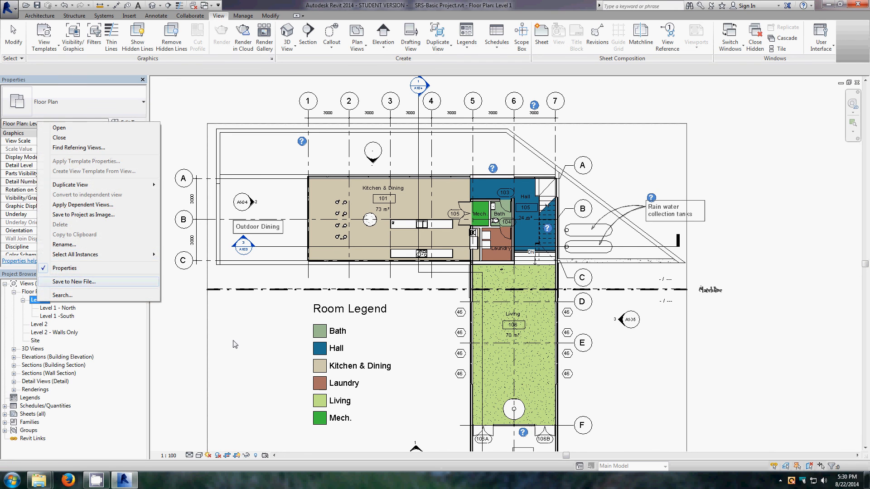
click(189, 345)
click(35, 300)
right_click(35, 300)
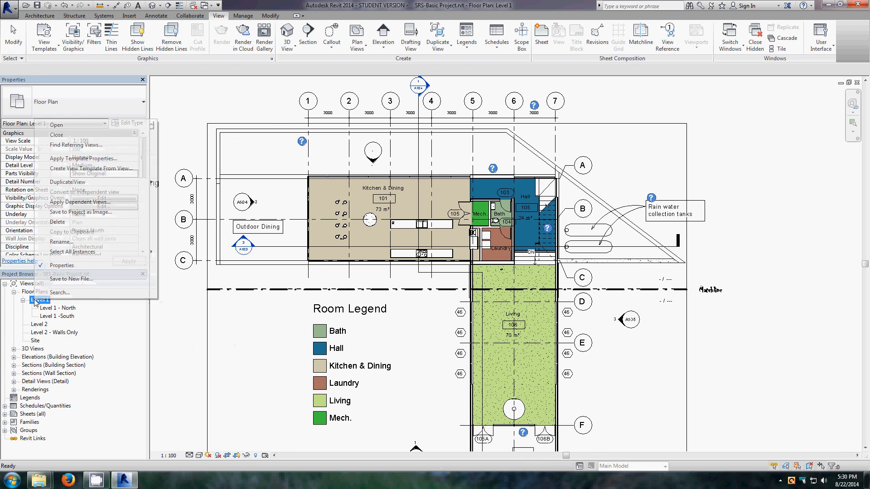
click(85, 159)
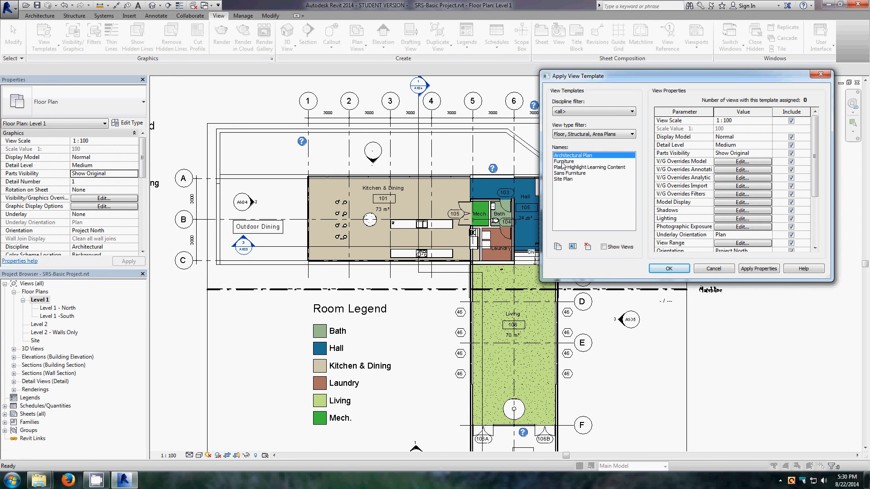
click(564, 162)
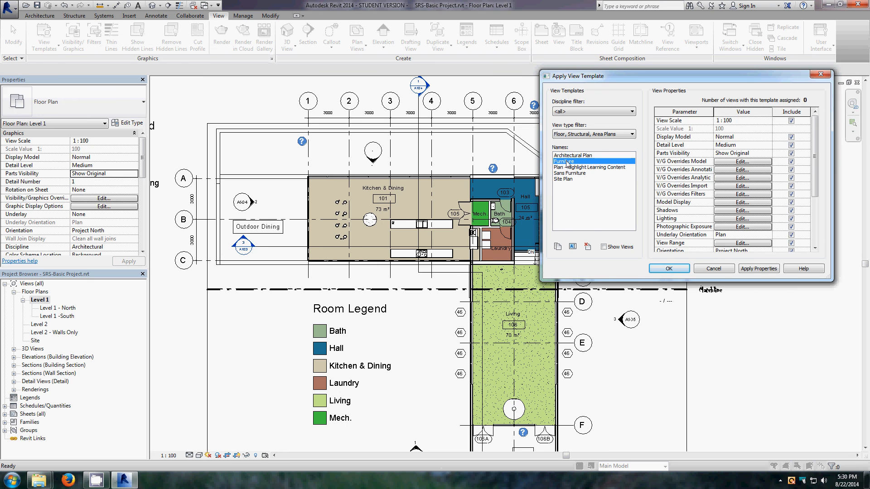
key(Return)
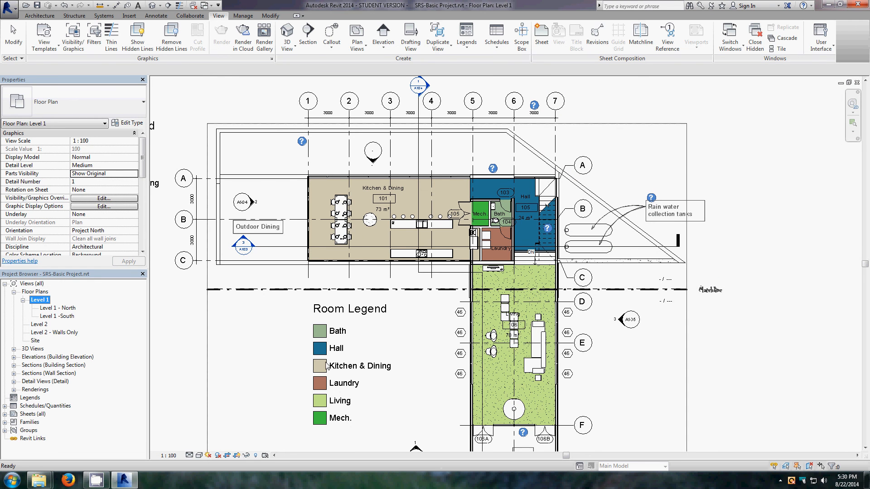
click(245, 377)
scroll(289, 269, down, 2)
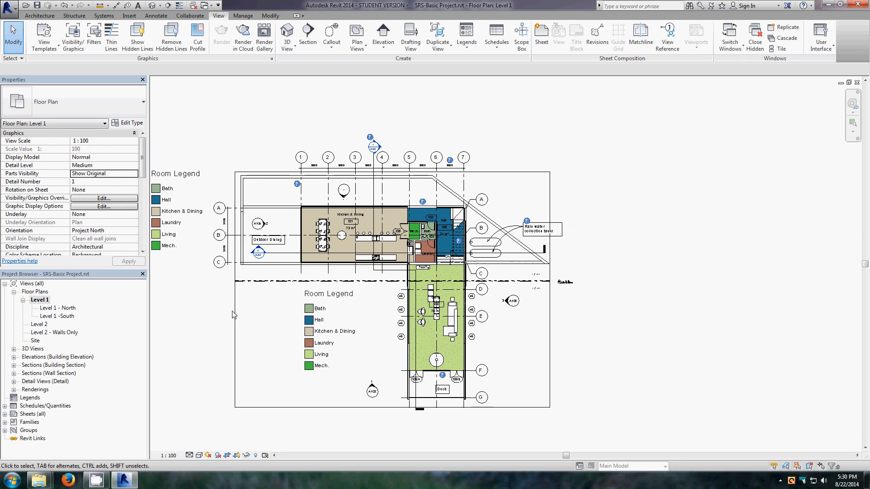
click(234, 358)
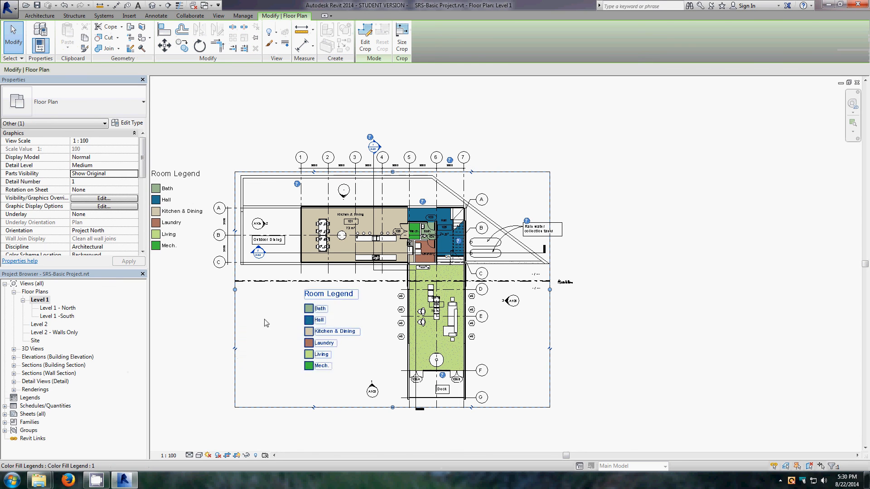
key(Escape)
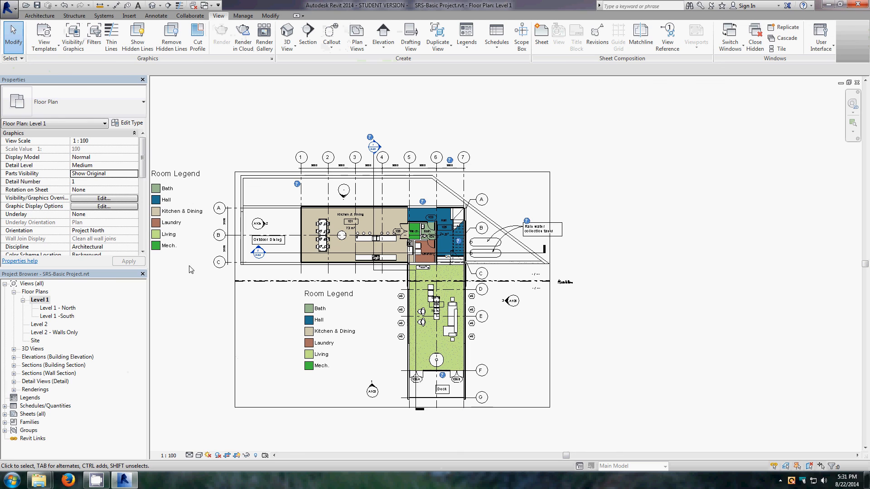